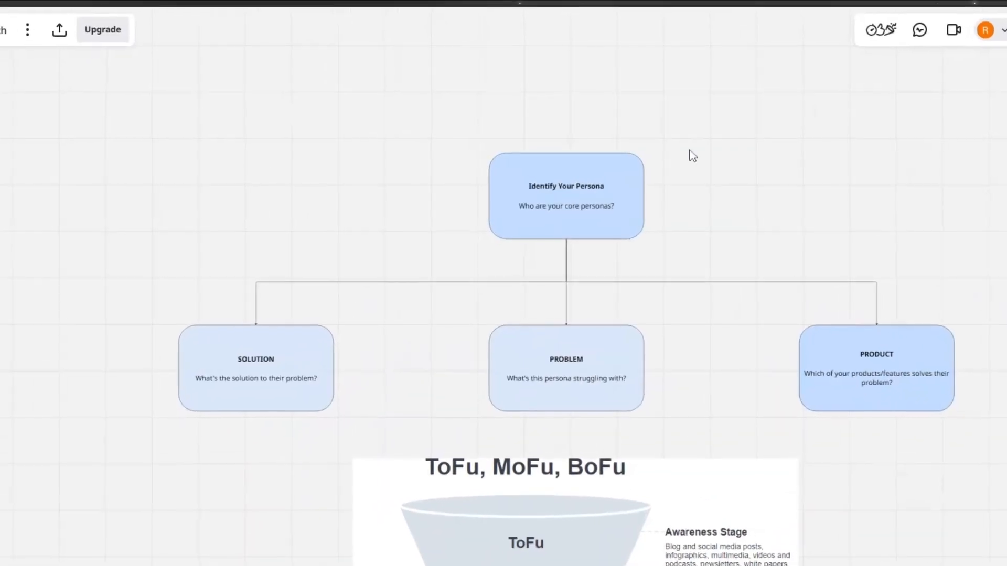
Examine the persona flowchart on the SaaS Keyword Research board, from Identify Your Persona to the Solution, Problem and Product boxes.
scroll(647, 163, up, 3)
drag(692, 171, 727, 172)
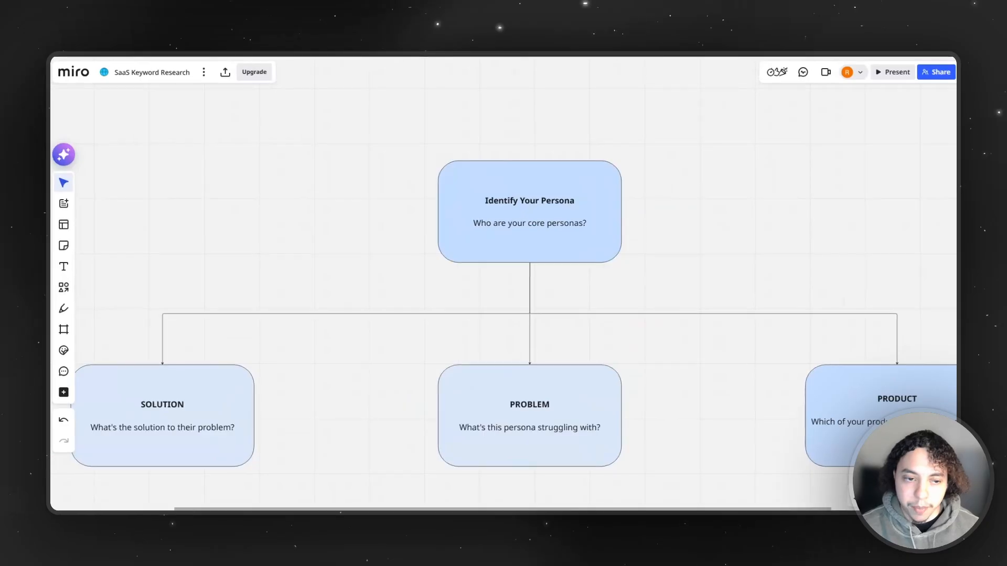
drag(673, 170, 682, 178)
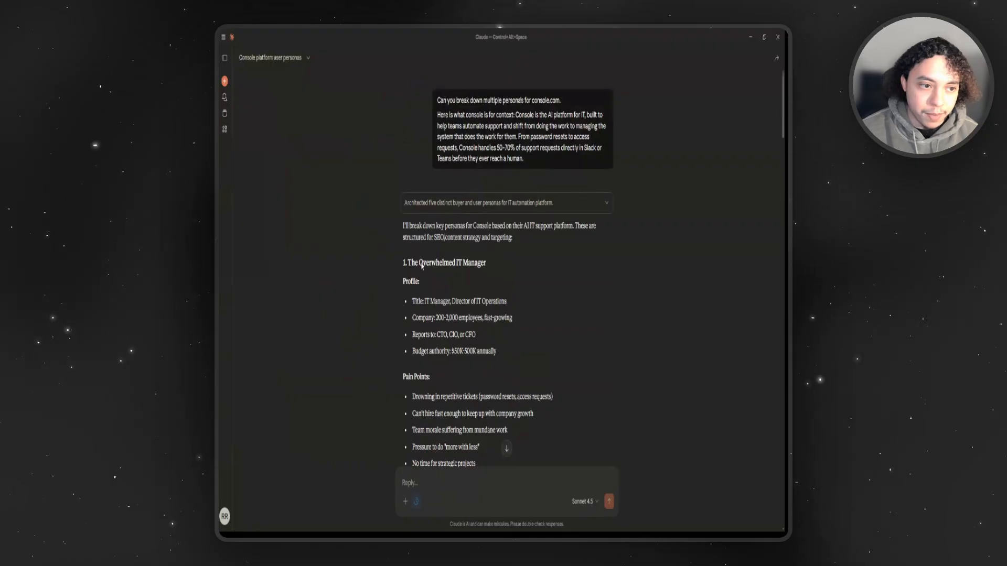
scroll(424, 260, down, 1)
scroll(425, 260, down, 1)
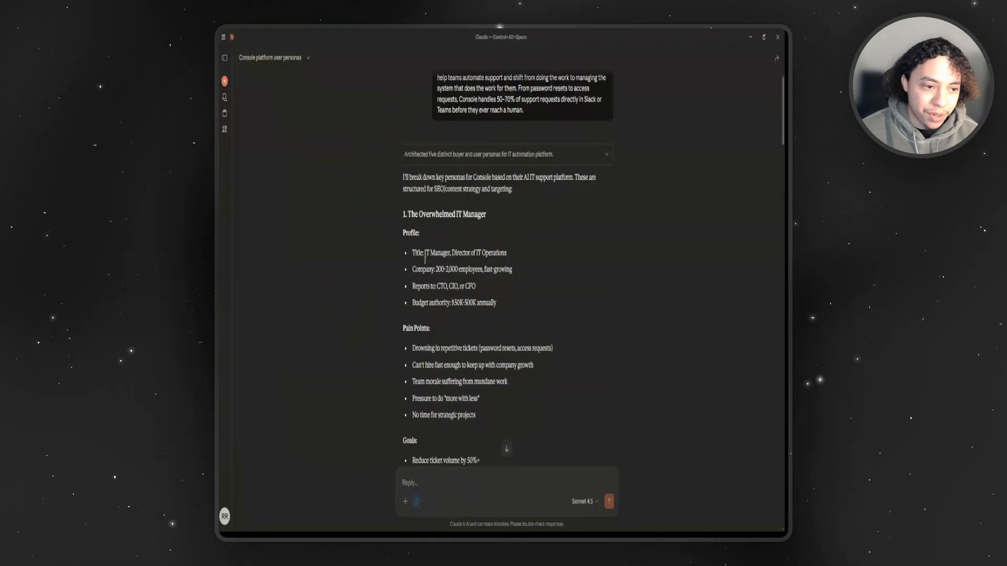
drag(445, 216, 450, 227)
click(457, 233)
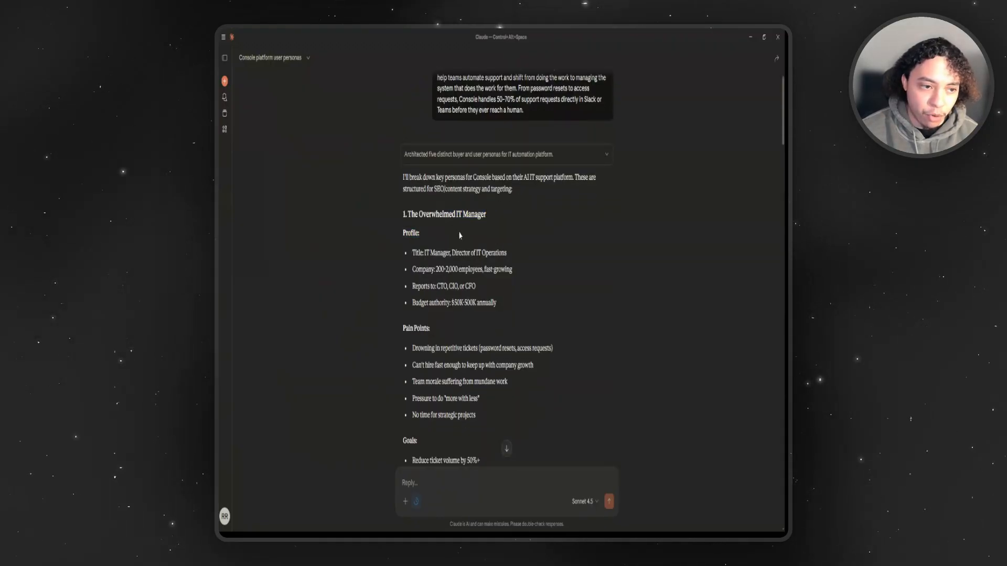
drag(509, 254, 406, 259)
click(539, 272)
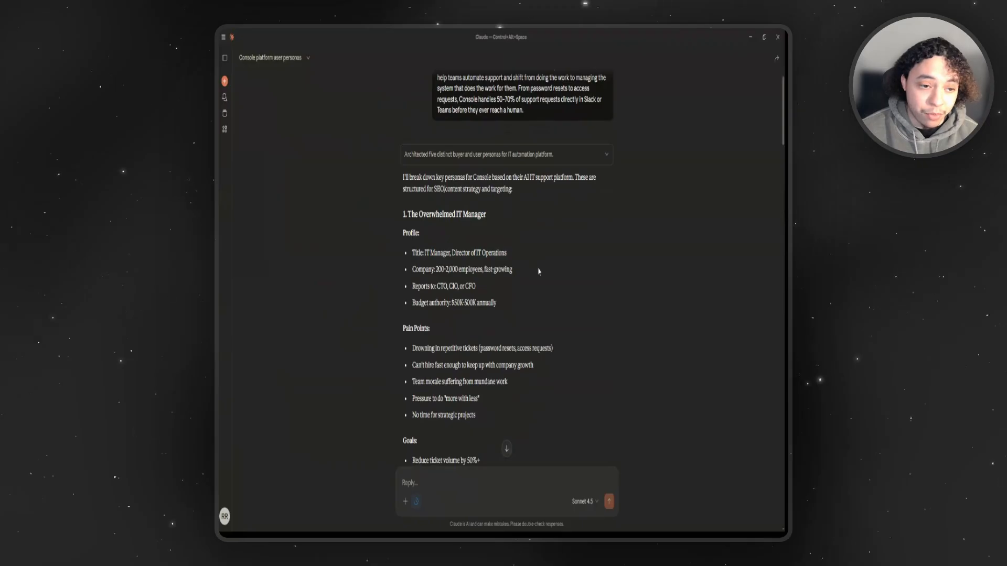
drag(539, 272, 414, 273)
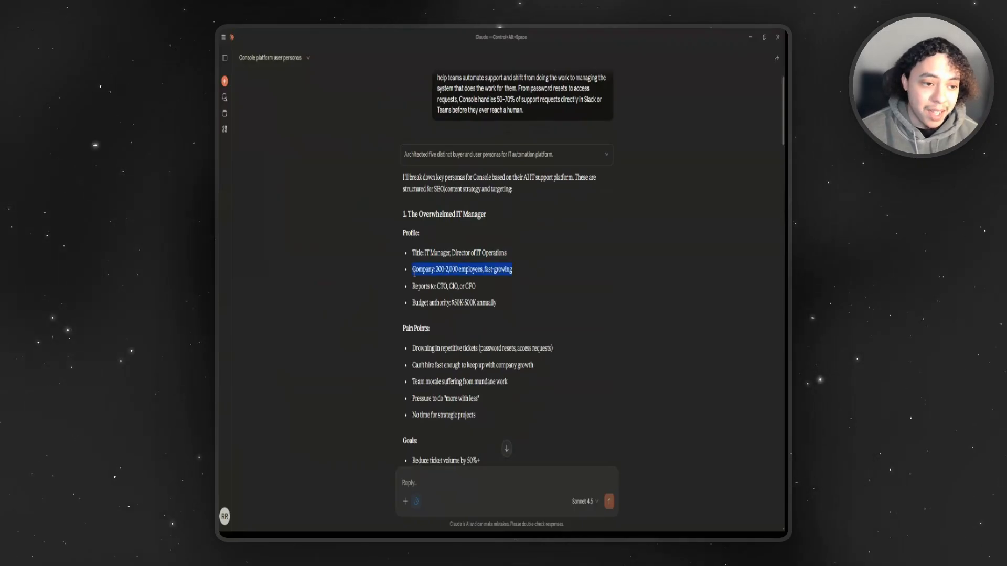
click(543, 273)
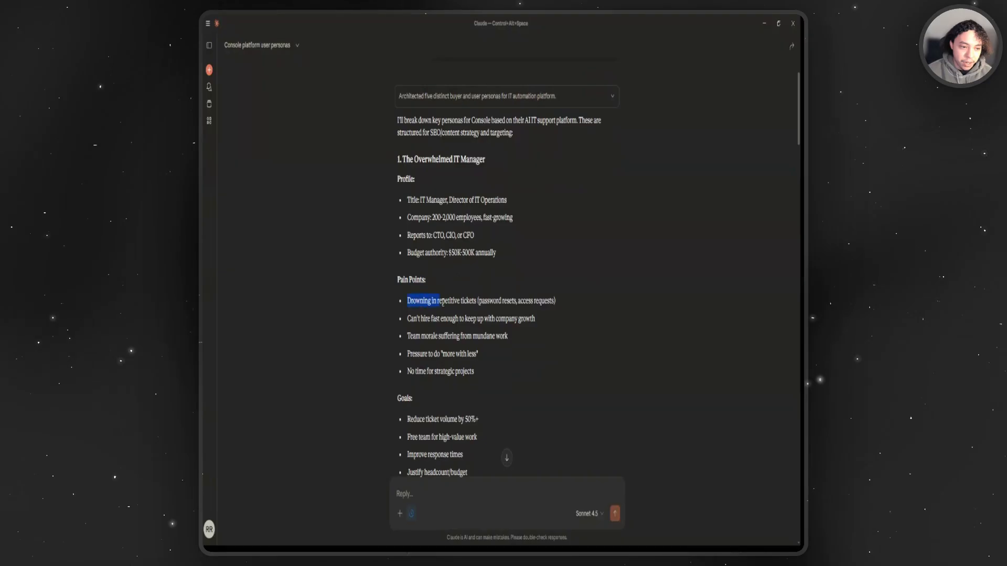
drag(551, 318, 409, 323)
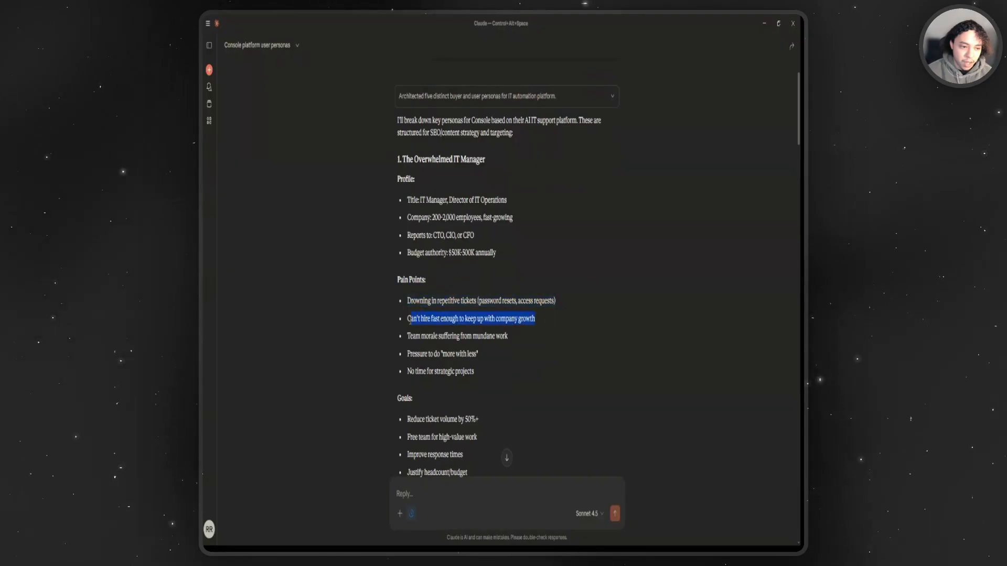
click(519, 283)
Read through the Burned-Out Help Desk Tech and Impatient Employee personas, covering their profiles, pain points, goals and messaging hooks.
scroll(519, 282, down, 4)
scroll(519, 282, down, 5)
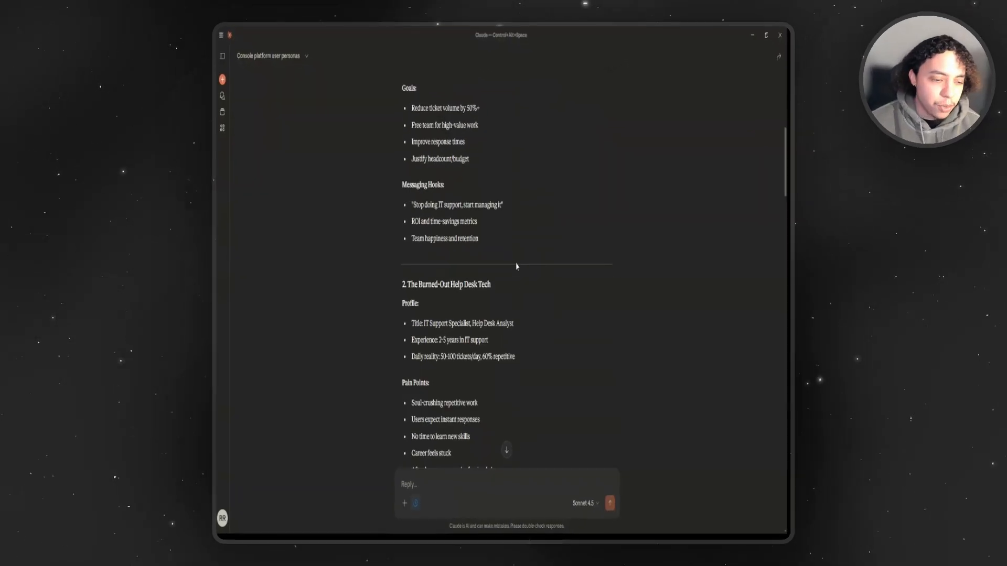
scroll(516, 267, down, 8)
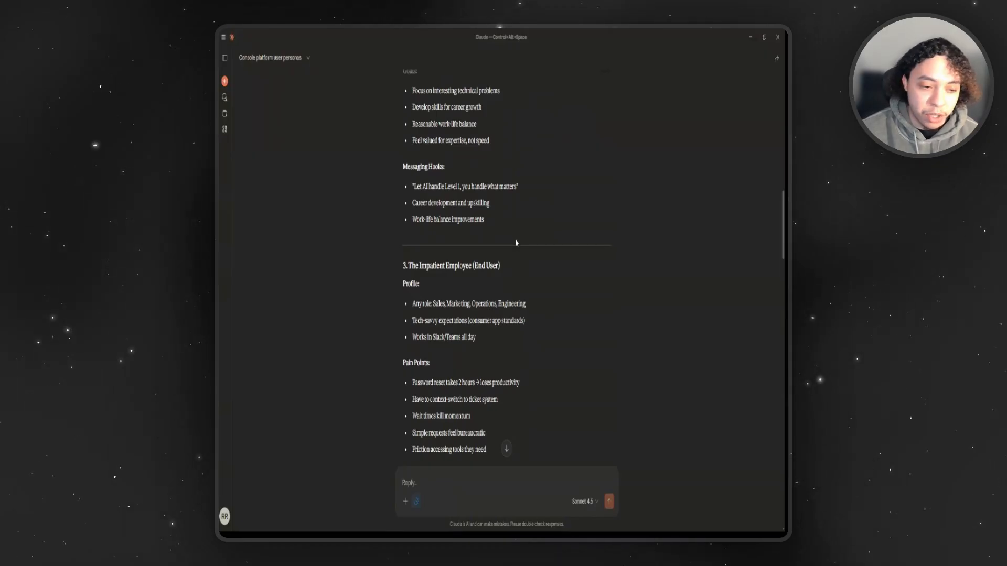
scroll(516, 246, down, 3)
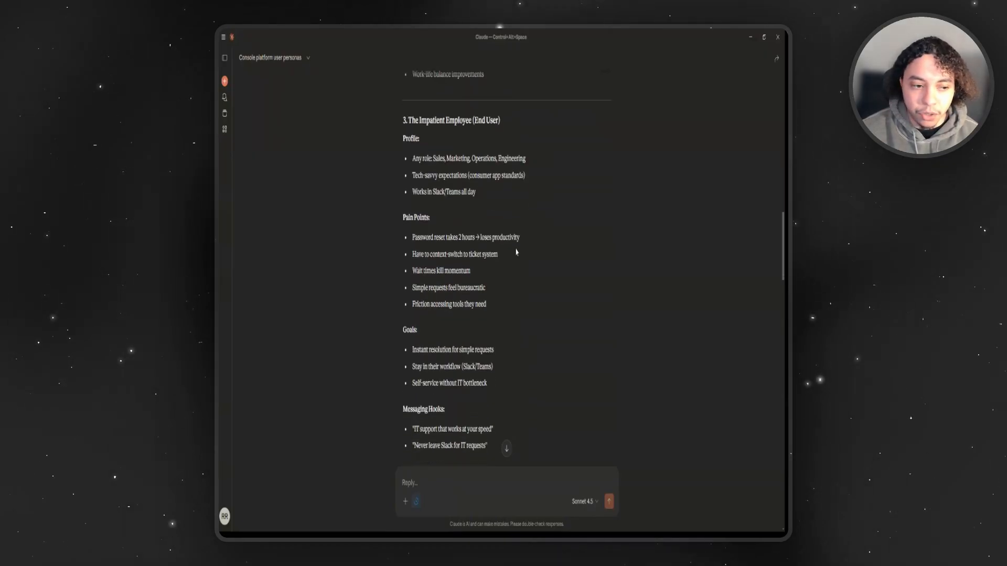
scroll(516, 253, down, 3)
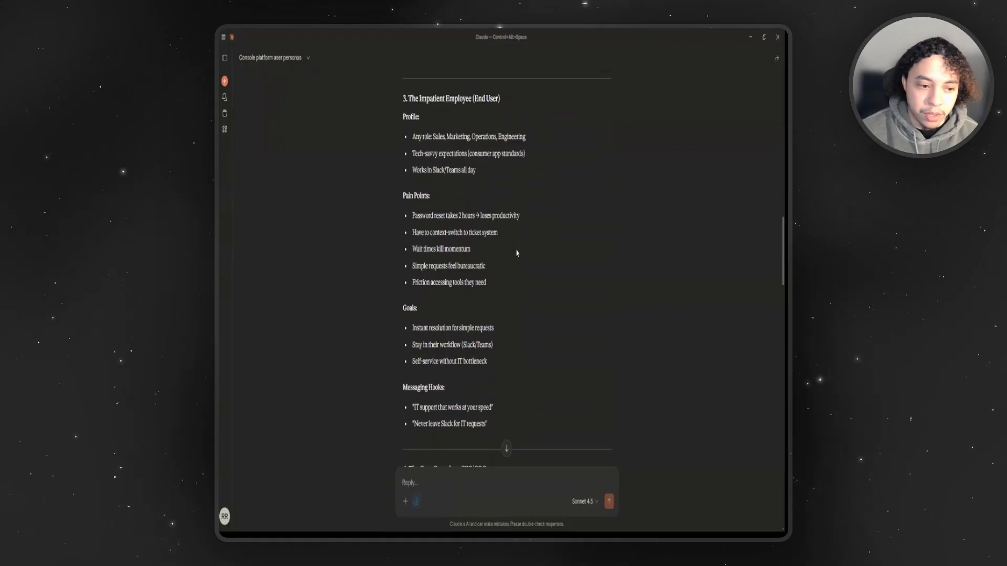
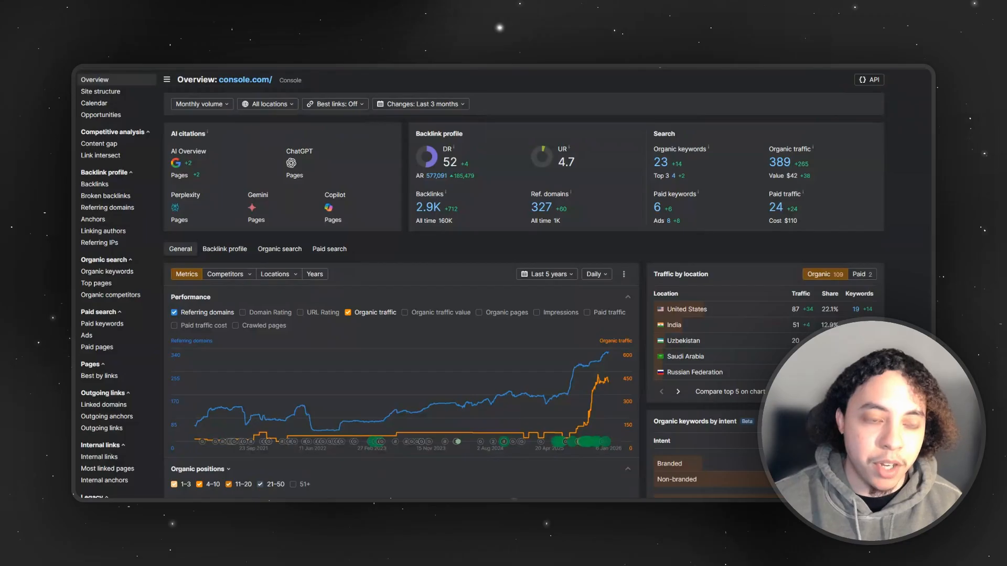
Switch to Ahrefs and examine the console.com overview and its organic keywords report, including search volumes, difficulty and positions.
scroll(467, 153, up, 2)
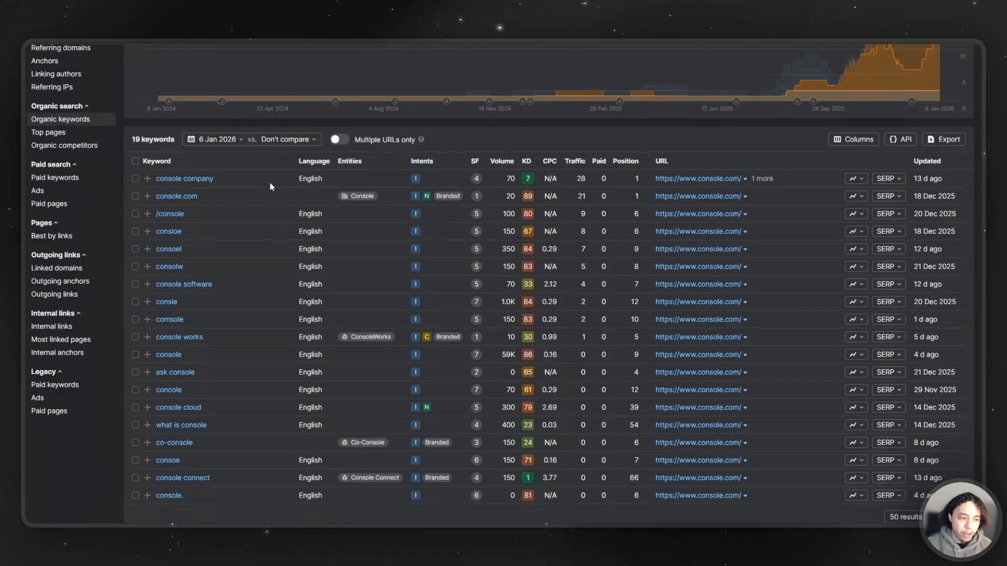
scroll(269, 186, up, 2)
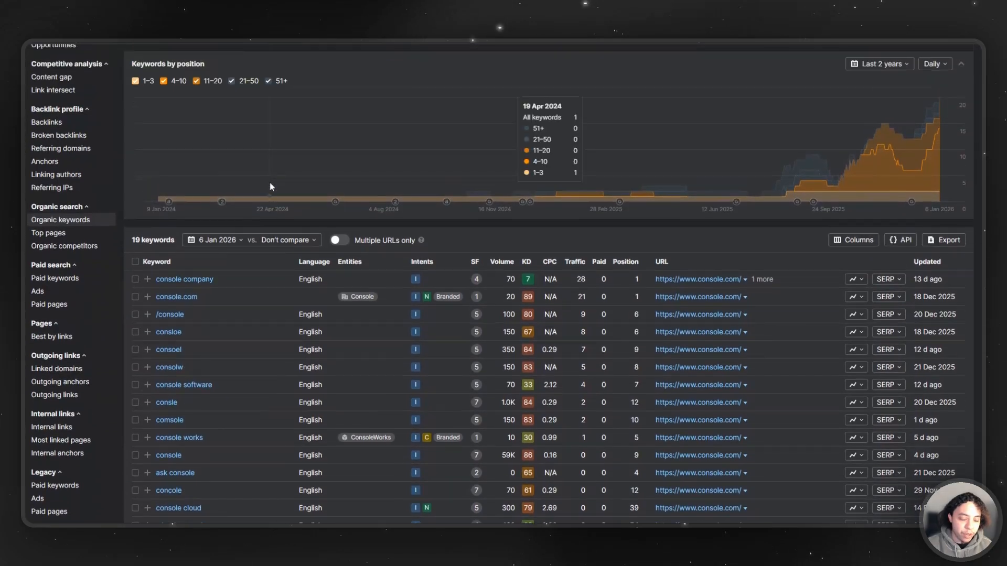
scroll(269, 186, down, 2)
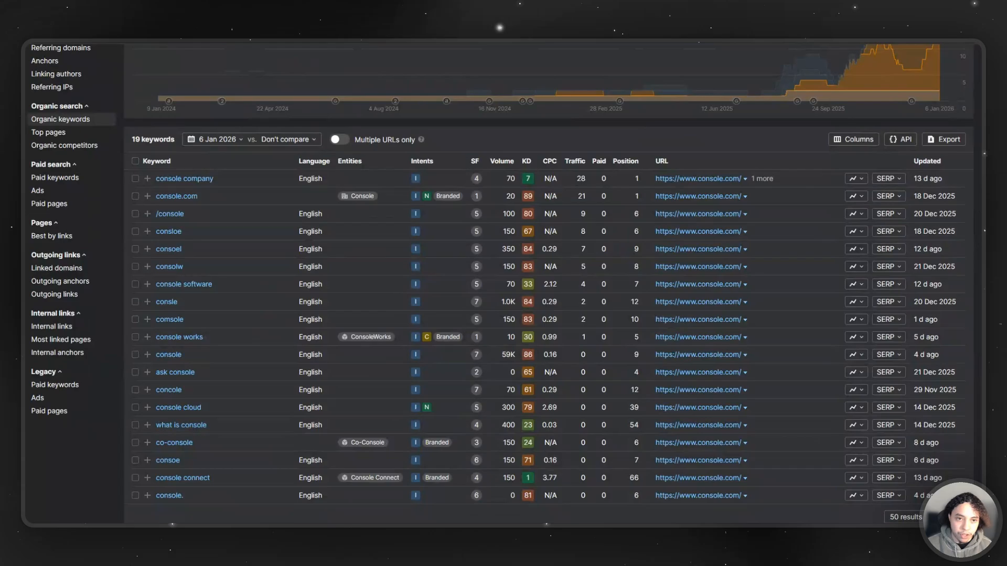
scroll(282, 179, down, 1)
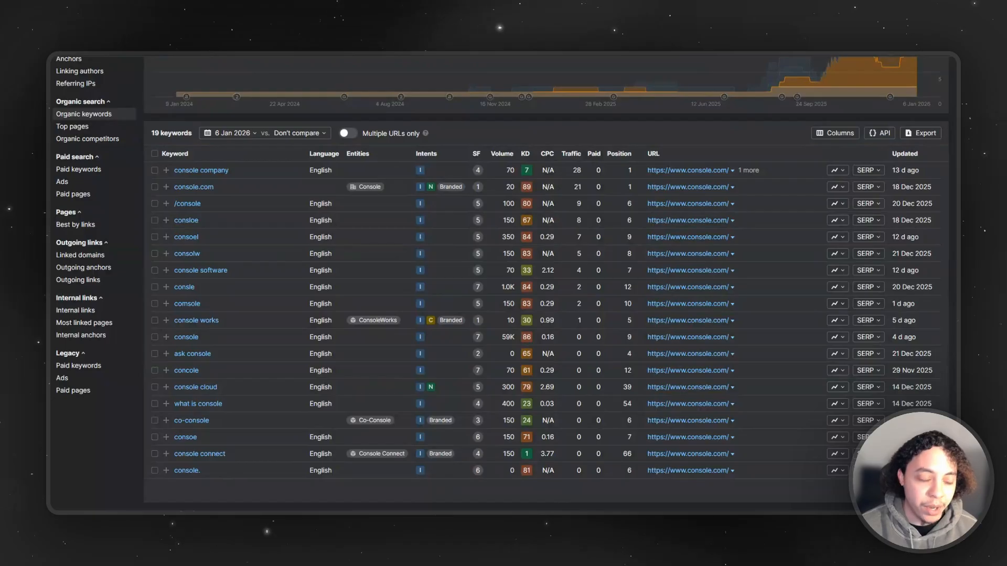
scroll(486, 273, up, 2)
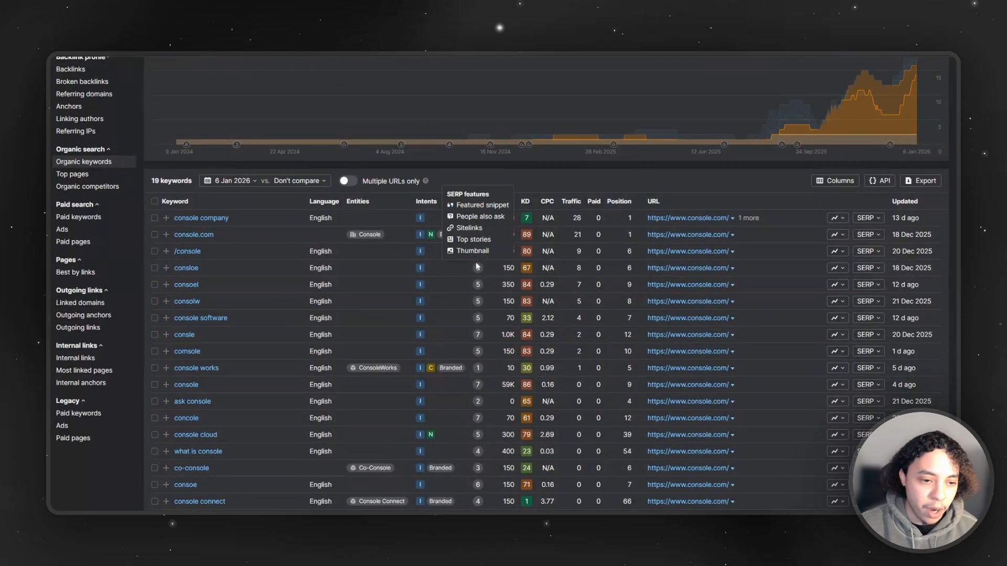
scroll(504, 331, up, 4)
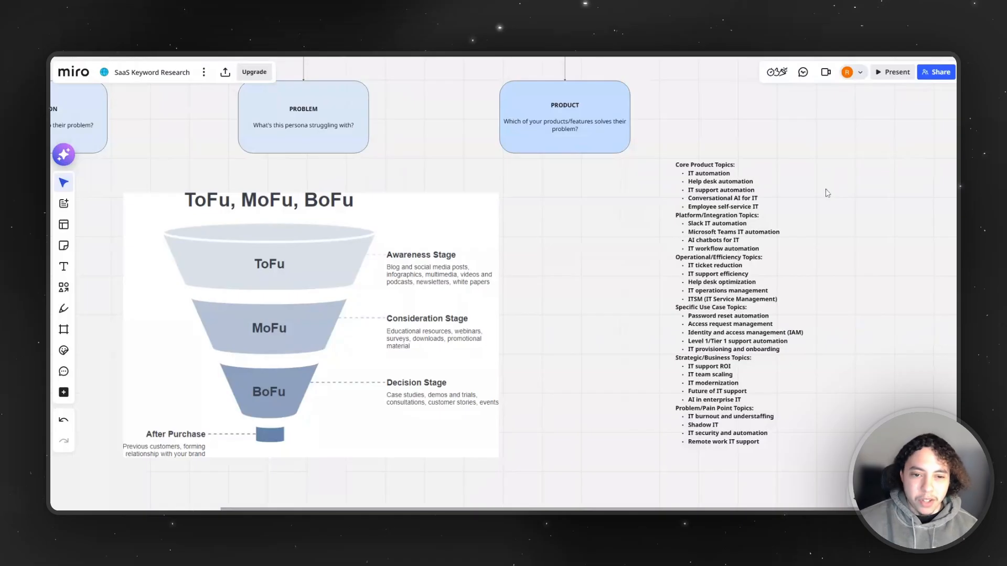
Switch to the Miro board and read the categorized topic list beside the ToFu, MoFu, BoFu funnel.
scroll(794, 237, up, 2)
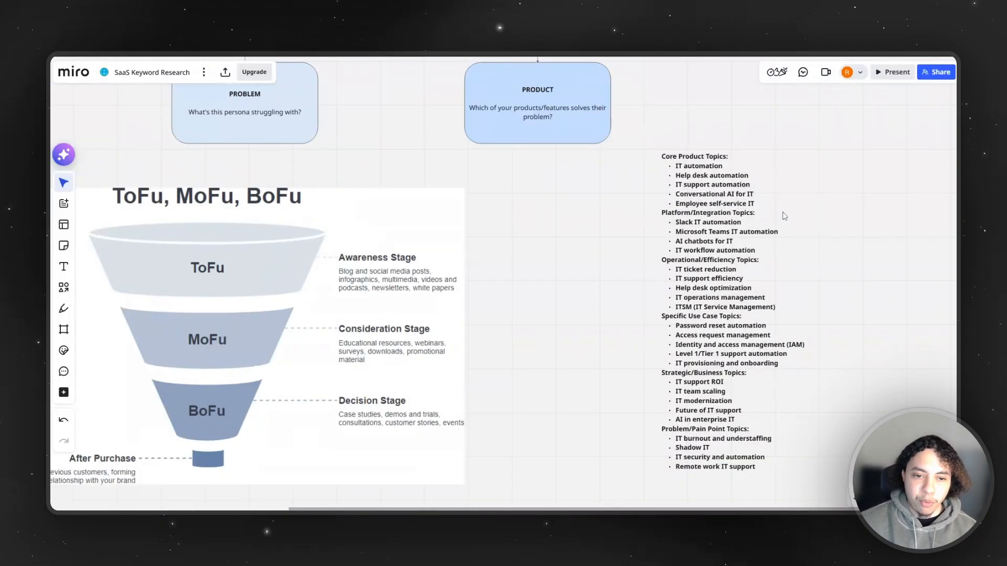
scroll(828, 201, right, 2)
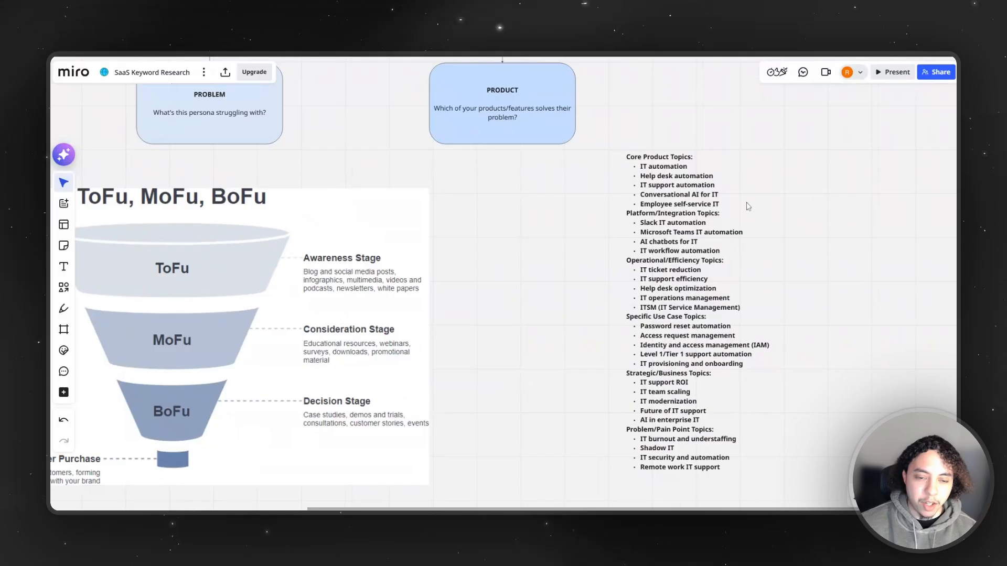
scroll(749, 206, up, 2)
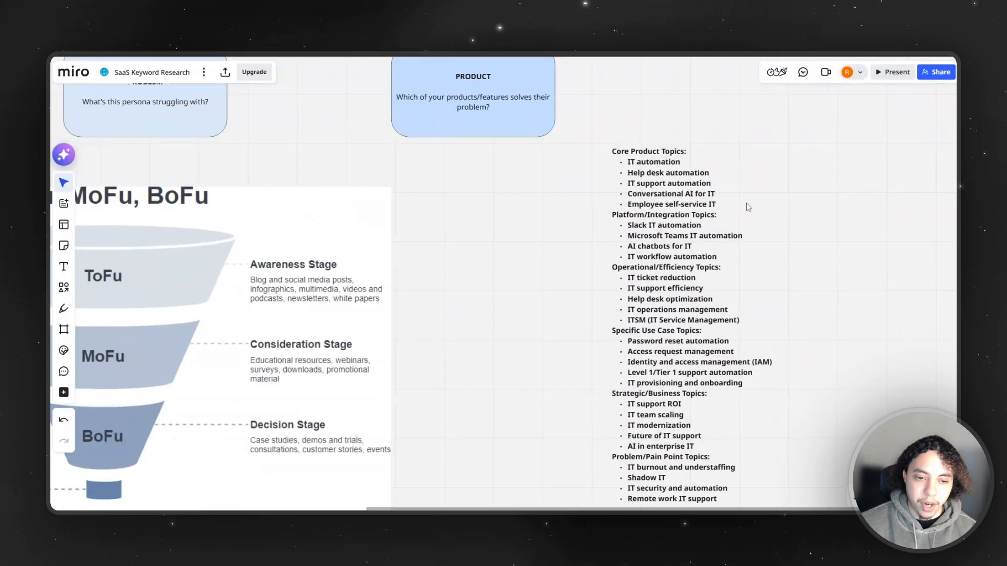
scroll(749, 205, up, 3)
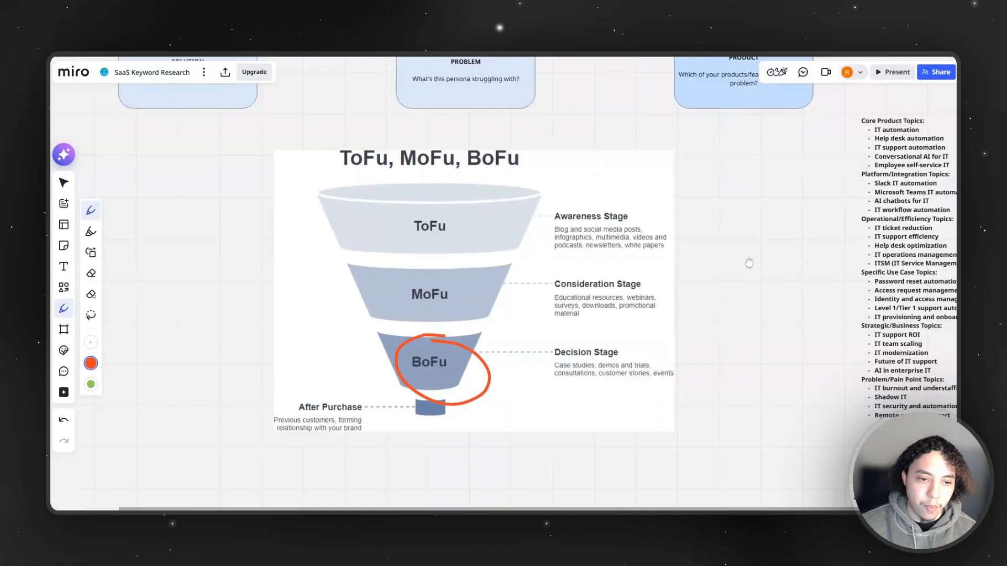
Underline IT automation under Core Product Topics in the topic list with the red pen.
drag(749, 263, 692, 243)
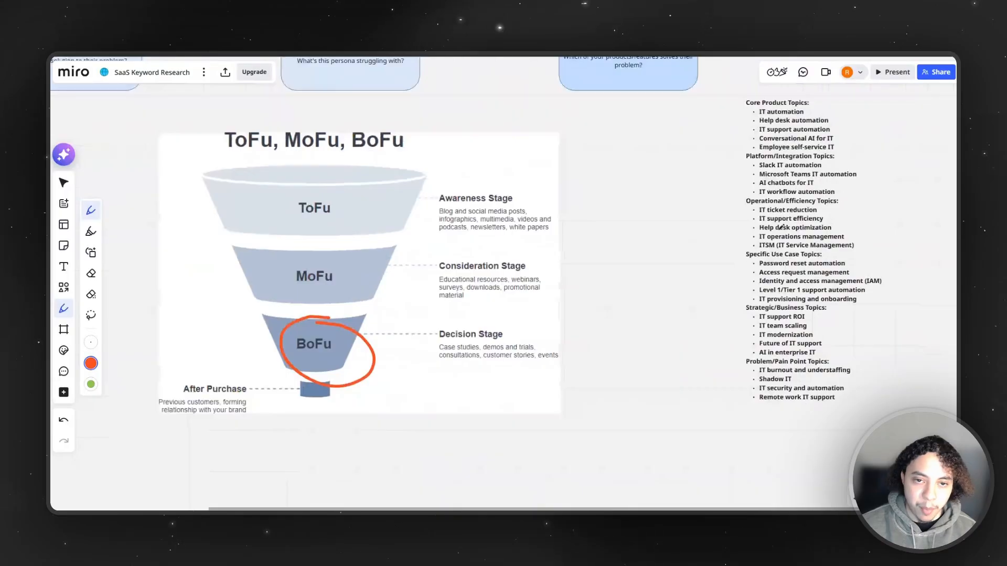
drag(854, 223, 831, 308)
scroll(849, 205, up, 4)
drag(849, 175, 817, 174)
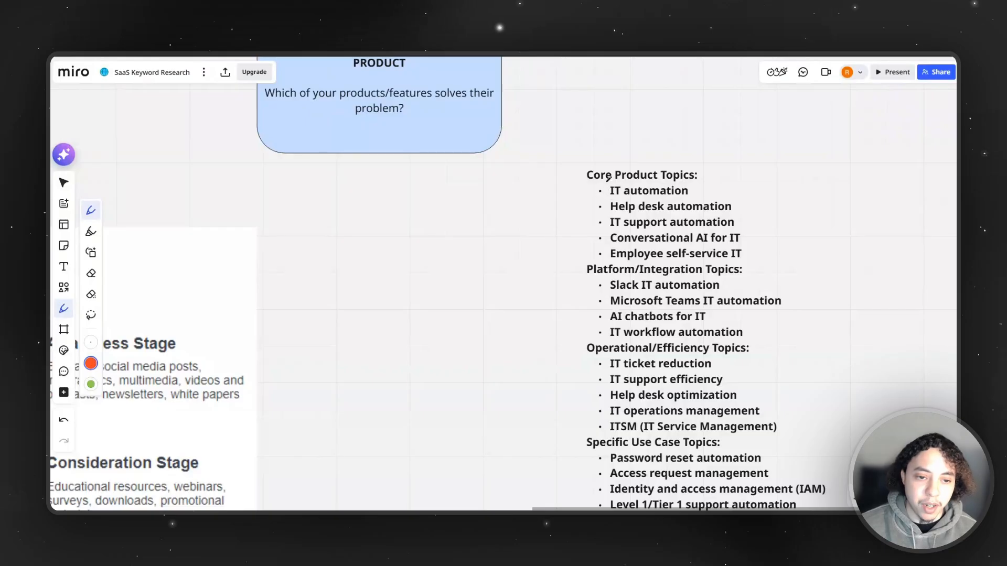
scroll(586, 188, down, 3)
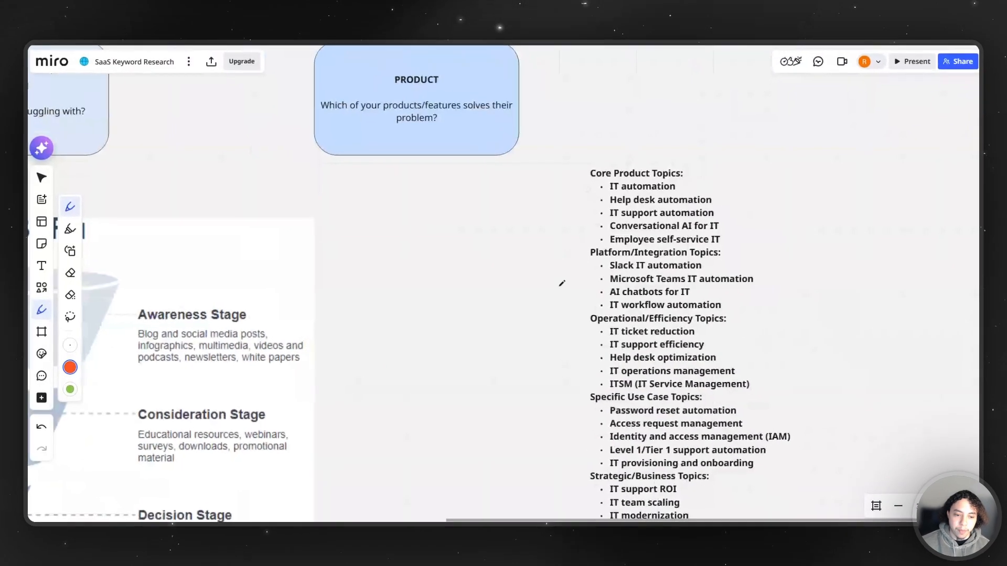
drag(551, 279, 532, 225)
scroll(534, 223, down, 4)
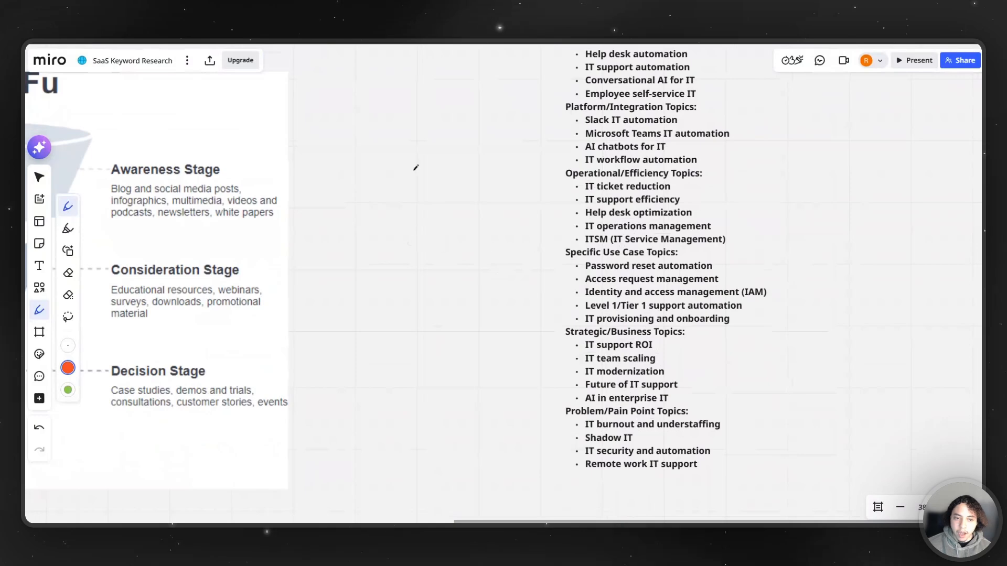
scroll(717, 167, up, 2)
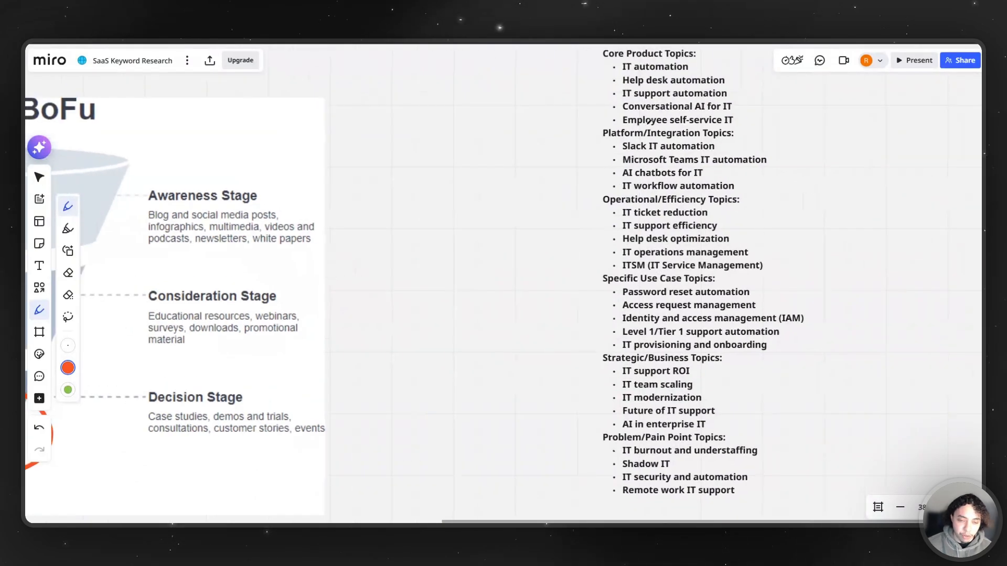
scroll(648, 127, up, 1)
drag(531, 93, 526, 166)
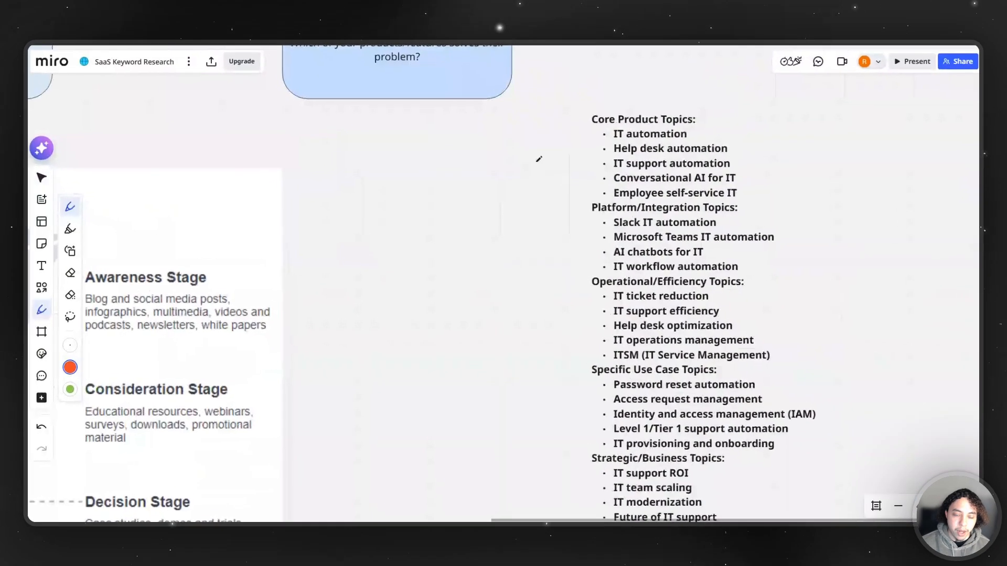
drag(611, 140, 693, 139)
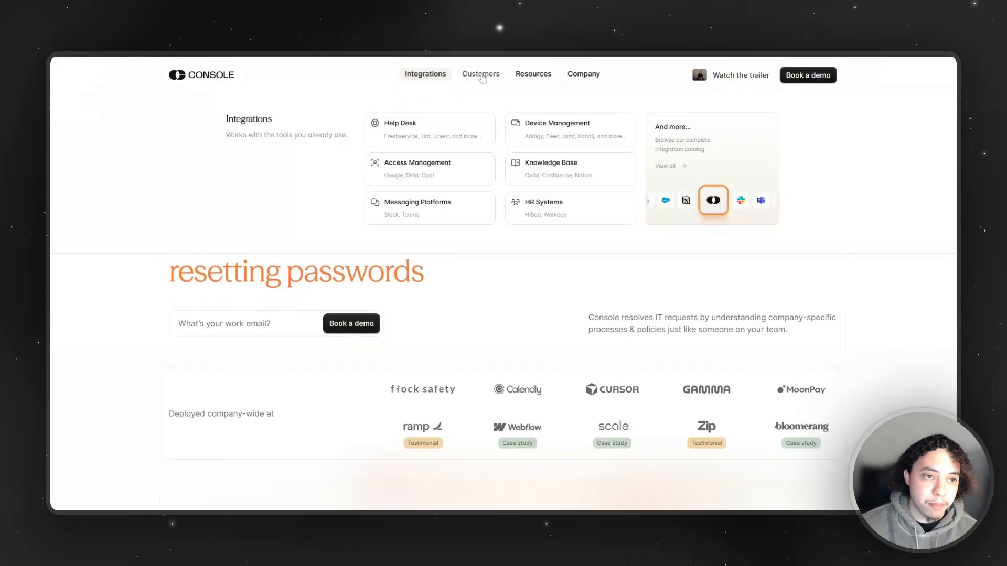
Switch to the Console website and look over the customer stories offered under Customers.
mouse_move(483, 77)
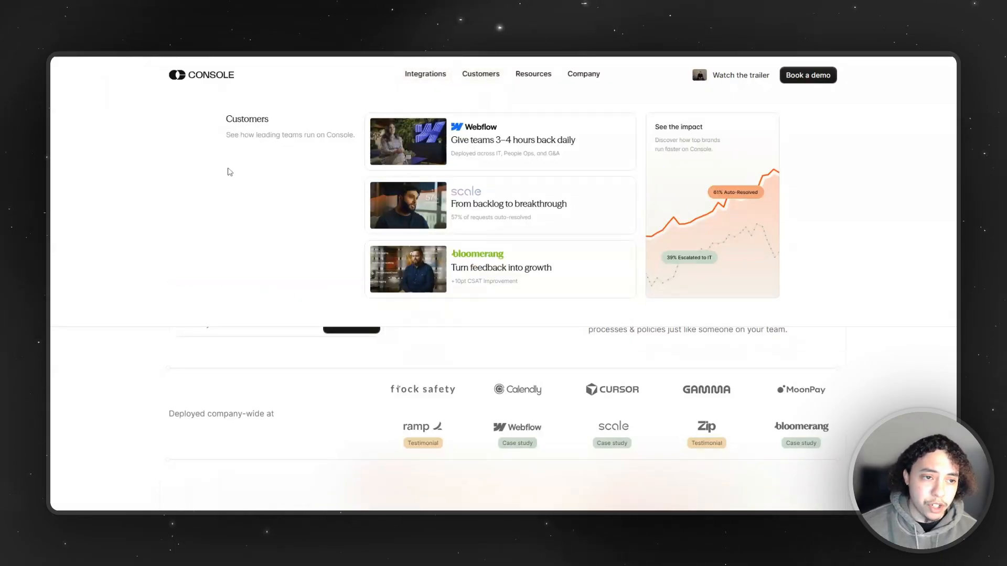
scroll(230, 172, down, 1)
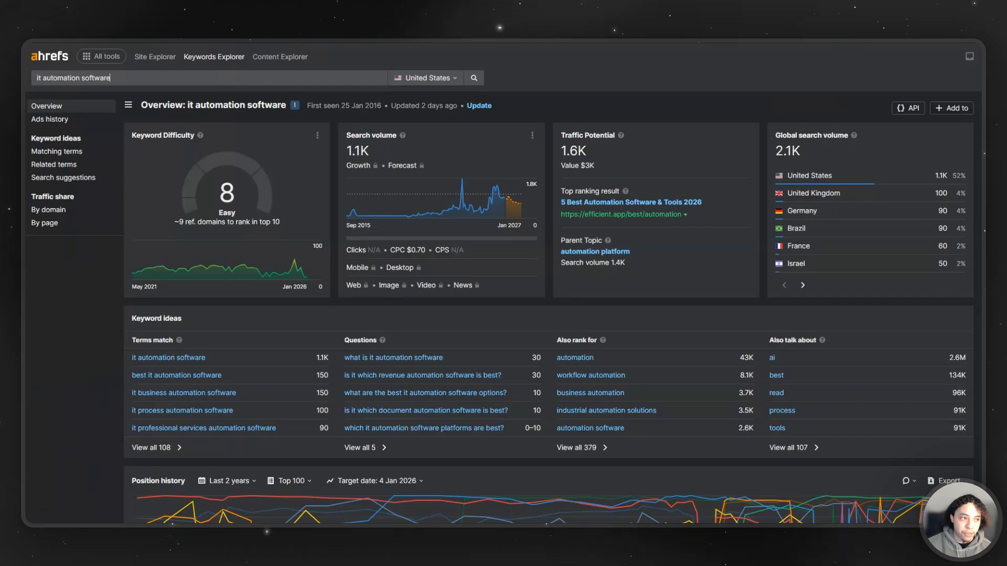
Switch to Ahrefs Keywords Explorer and examine the United States overview for the keyword "it automation software".
key(ctrl+a)
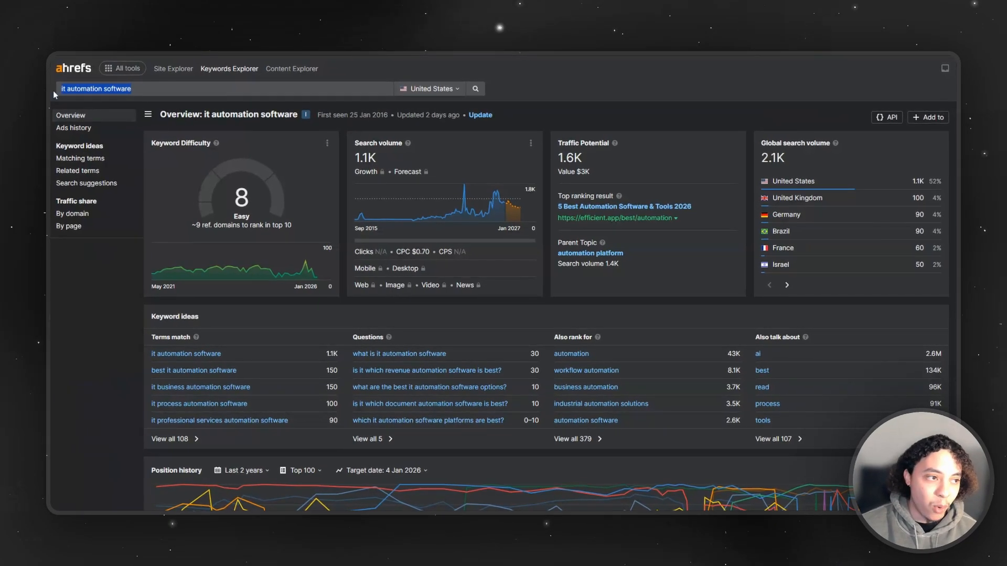
click(574, 98)
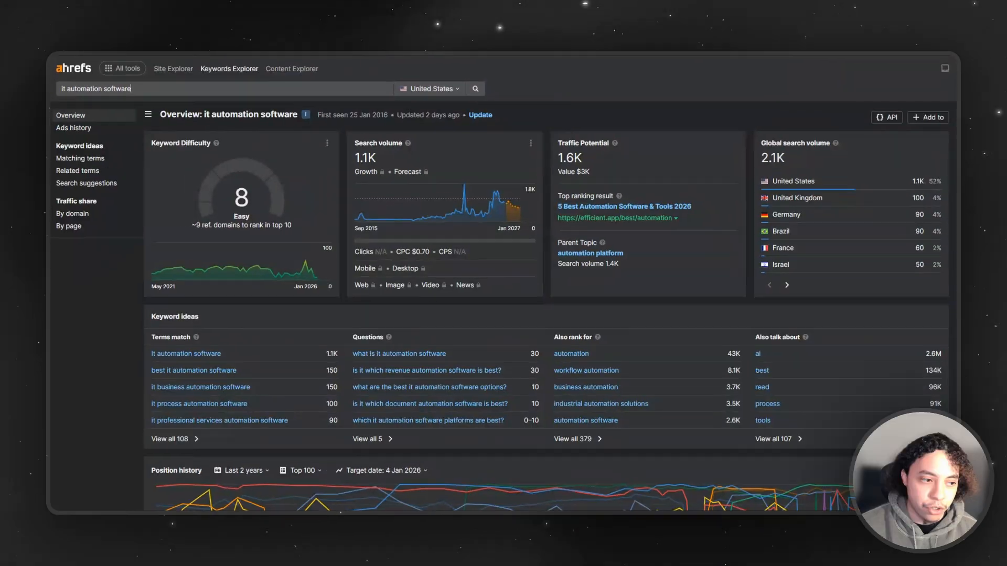
scroll(215, 140, down, 2)
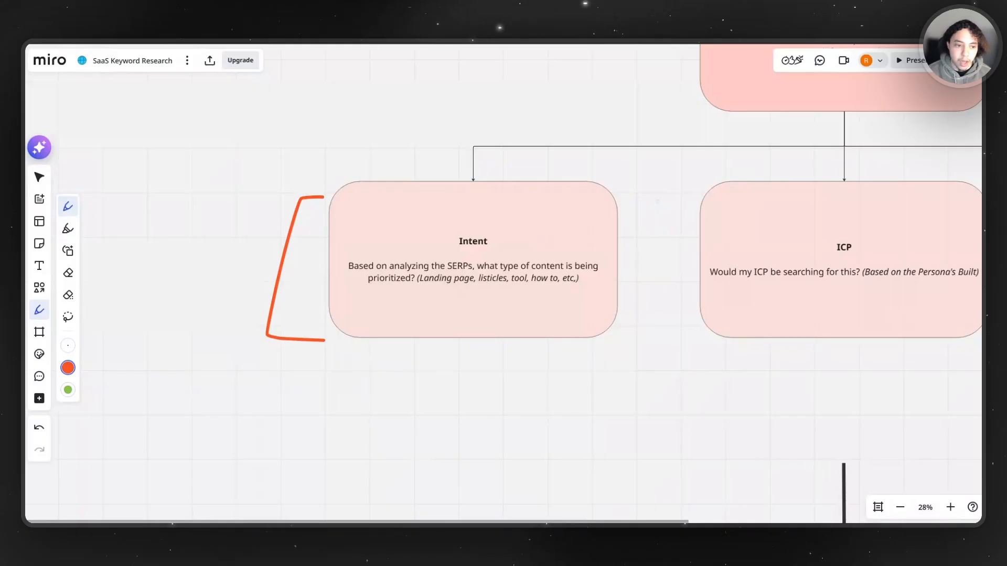
Read the Intent criterion on the Miro board, then switch to the Ahrefs keyword overview for "it automation software".
scroll(554, 227, up, 2)
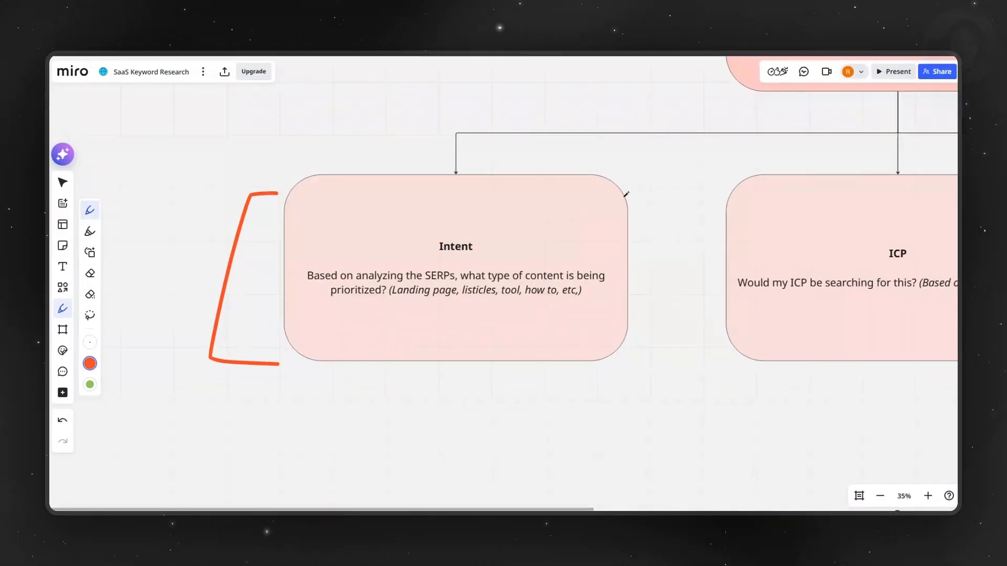
scroll(681, 152, down, 2)
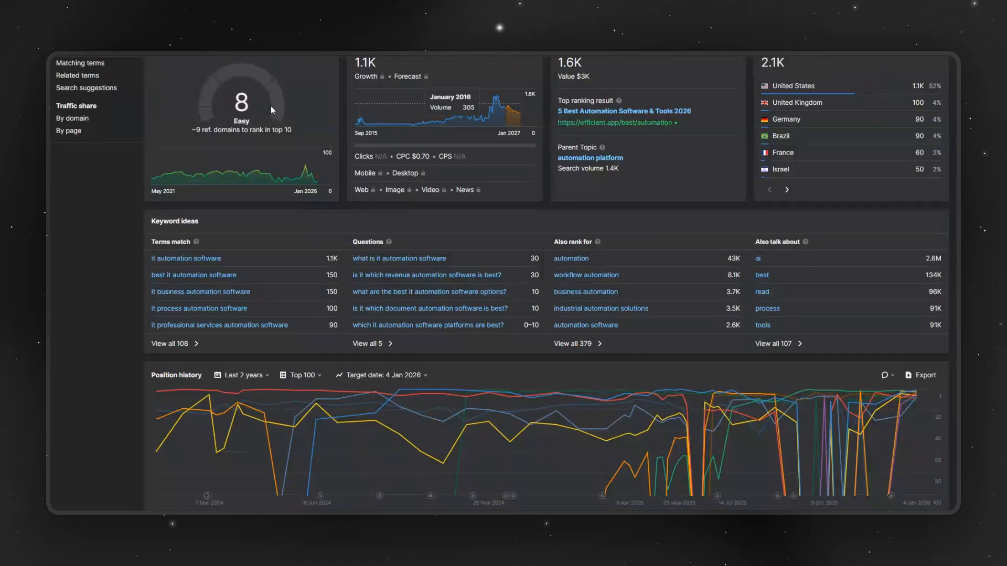
scroll(304, 125, up, 3)
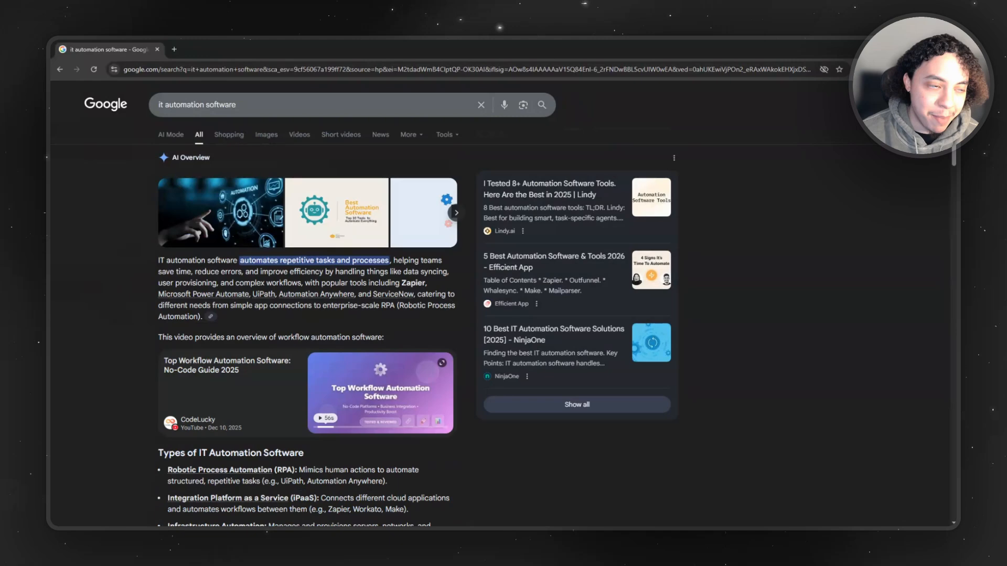
Switch to the Google results for "it automation software" and examine the AI Overview and which content types rank.
scroll(98, 221, down, 10)
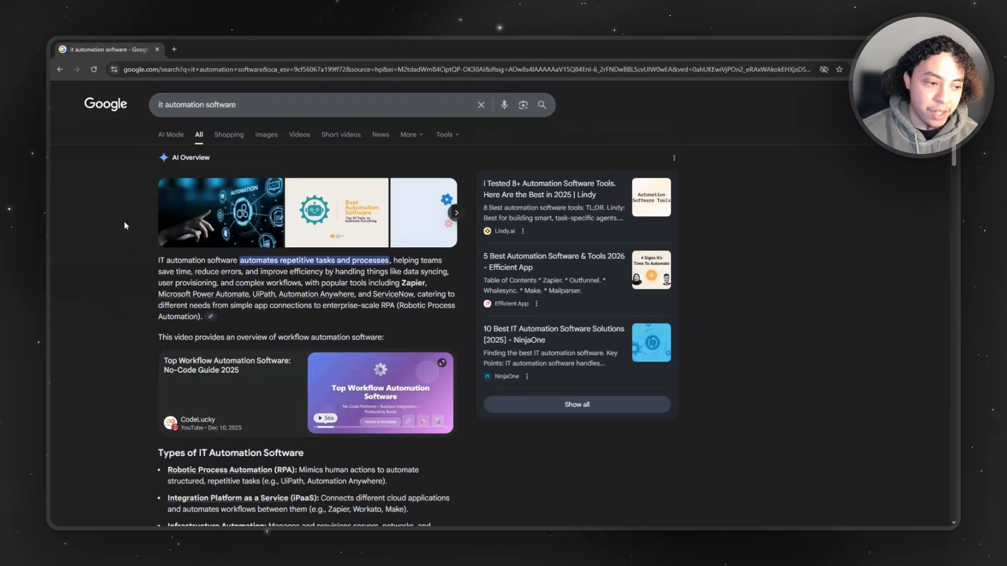
scroll(101, 236, down, 5)
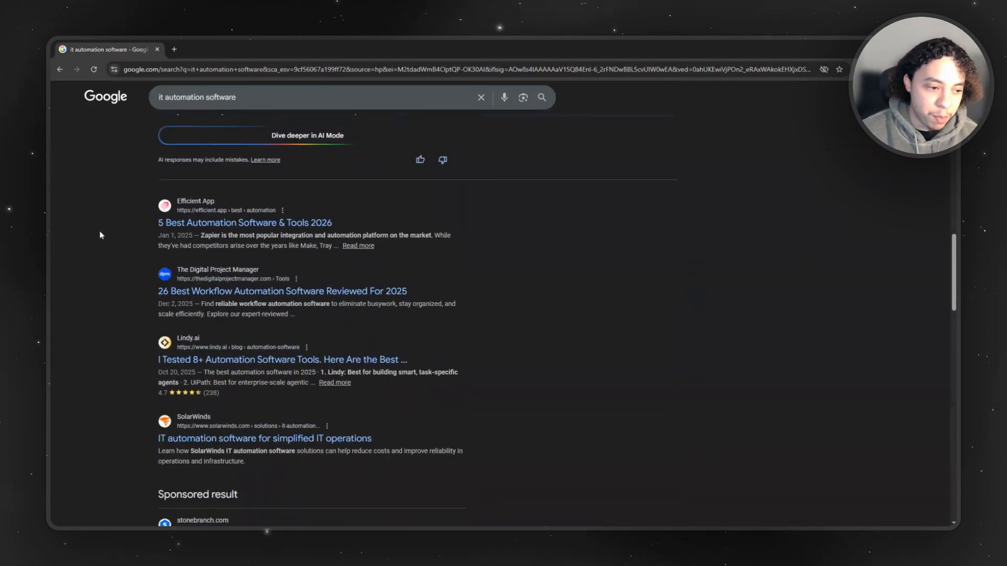
scroll(102, 236, down, 2)
scroll(128, 225, up, 1)
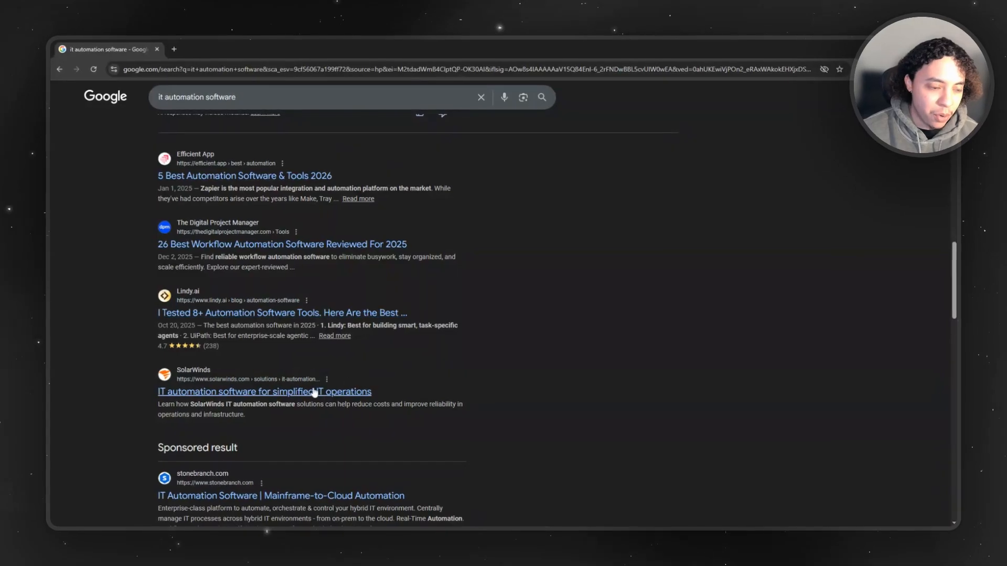
scroll(104, 379, down, 7)
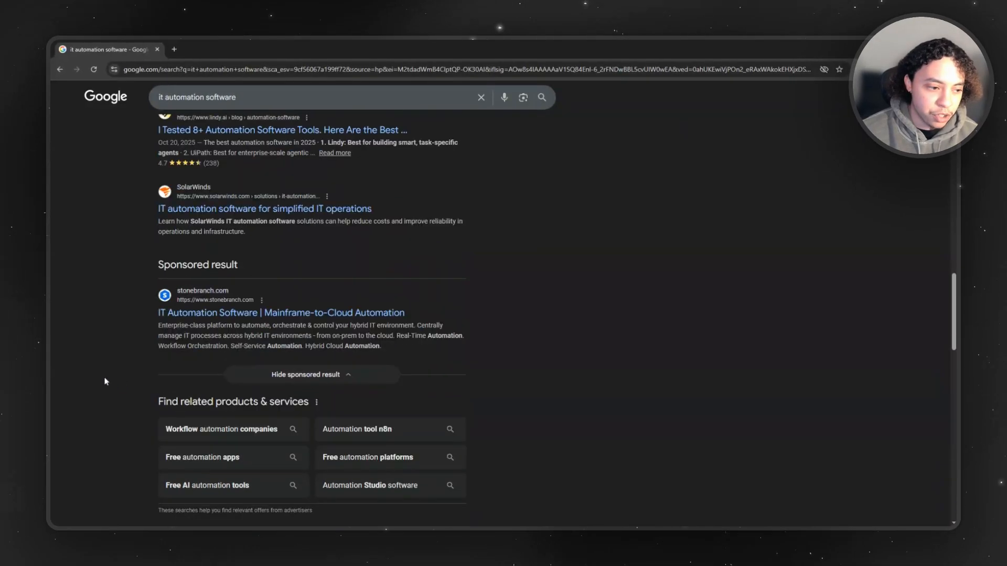
scroll(105, 381, down, 1)
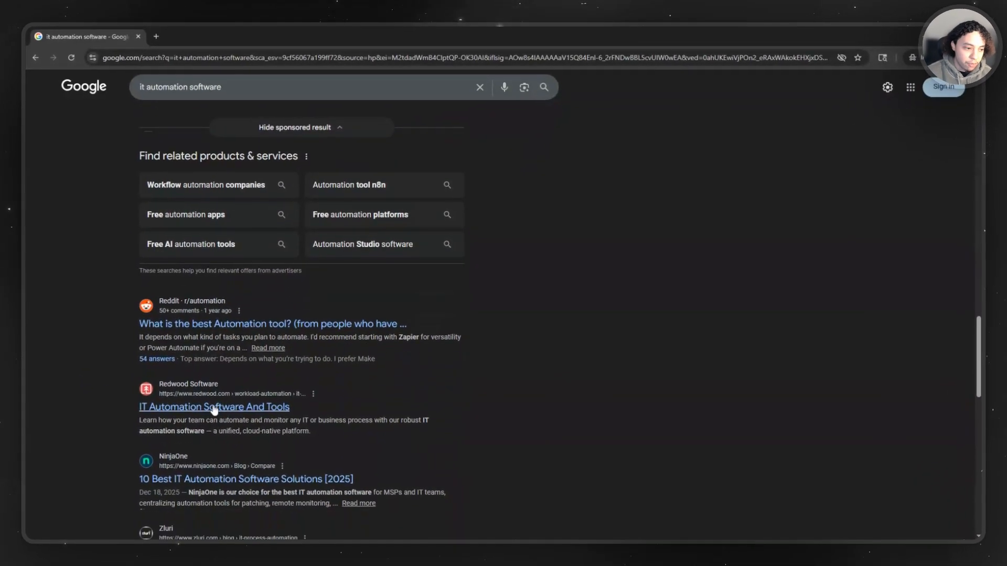
scroll(111, 398, down, 2)
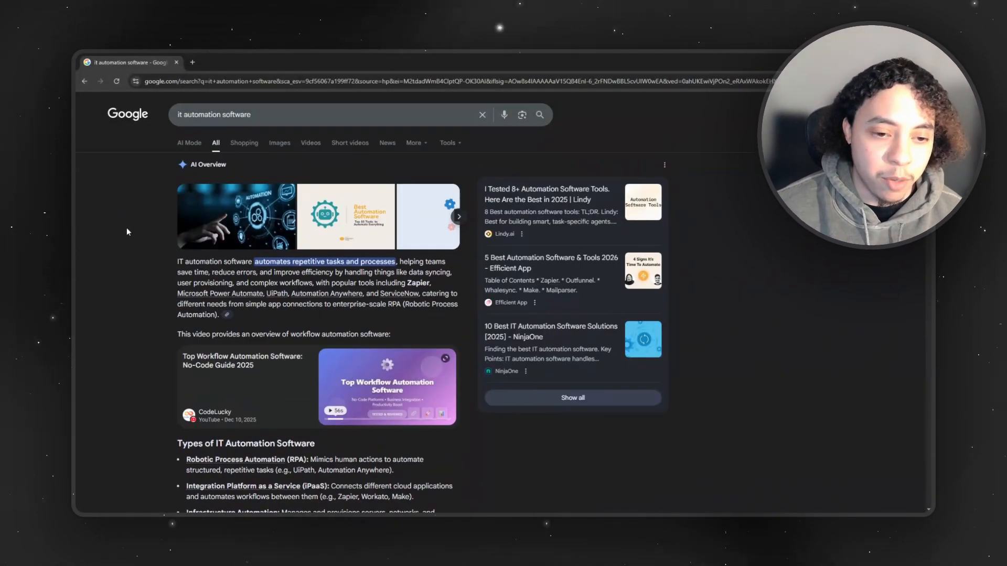
scroll(132, 233, down, 5)
scroll(132, 231, down, 2)
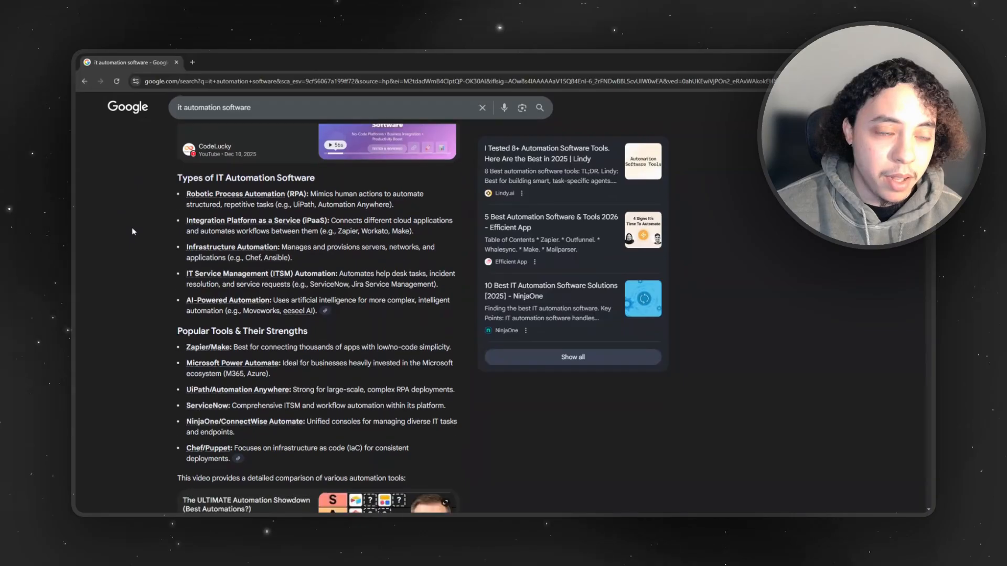
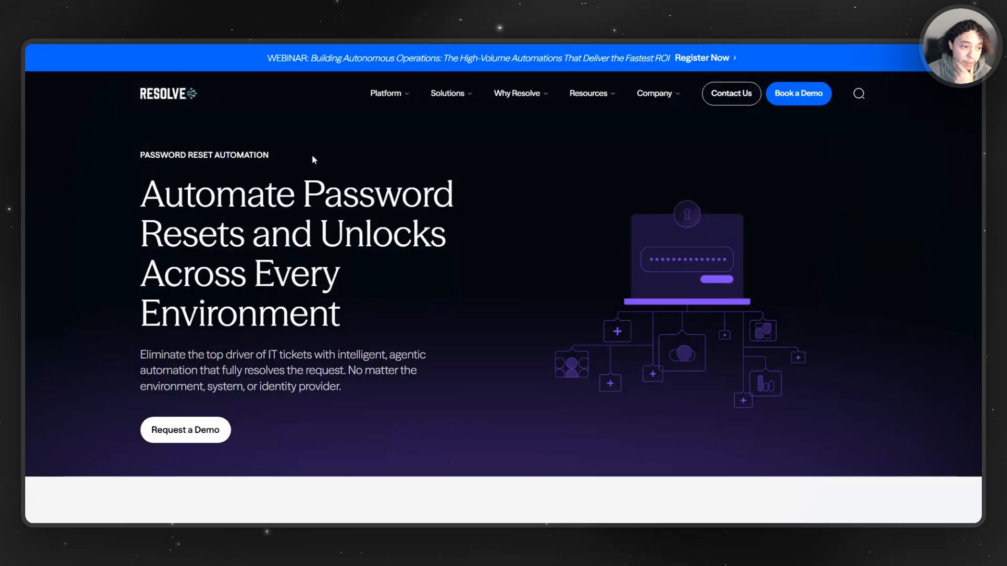
Switch to Resolve's Password Reset Automation landing page and read through its content sections.
scroll(412, 145, down, 5)
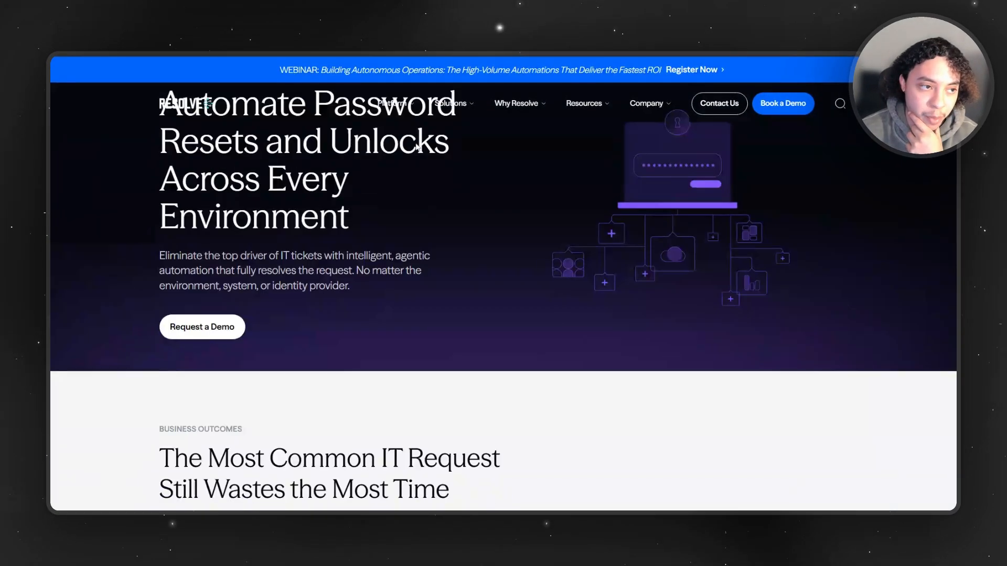
scroll(413, 145, down, 8)
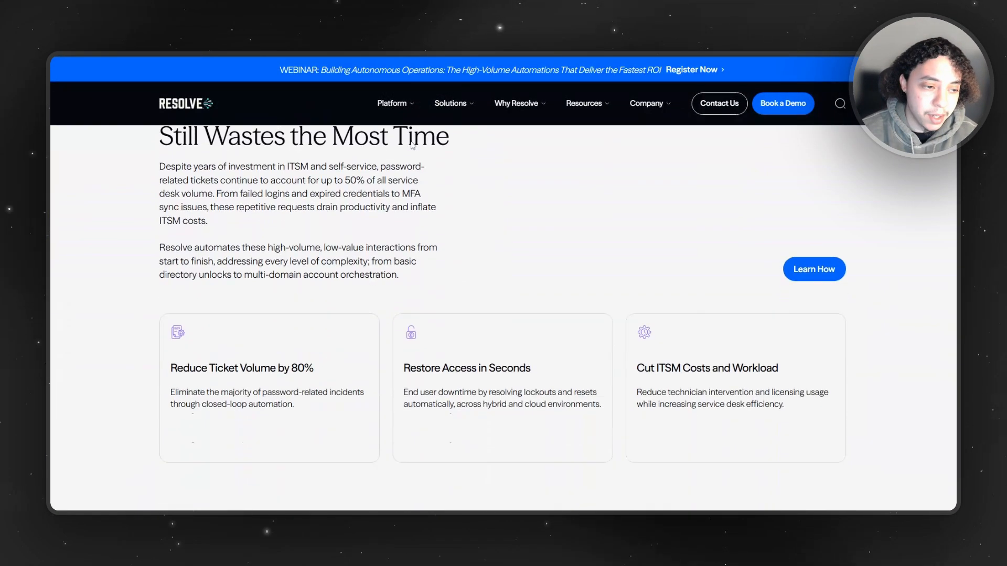
scroll(411, 144, down, 10)
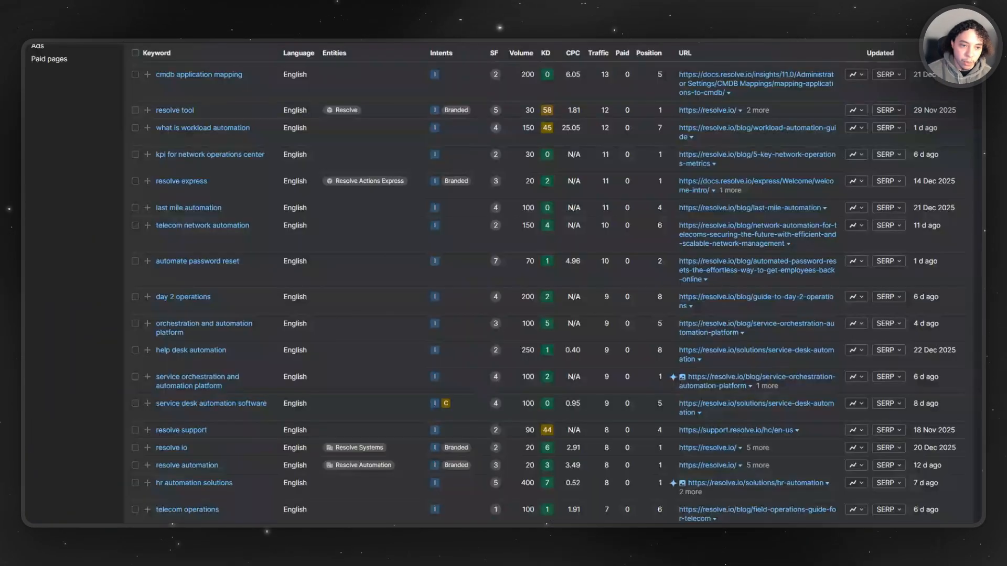
Switch to Ahrefs Site Explorer and examine the United States organic keywords of resolve.io for product-related terms.
scroll(522, 167, up, 10)
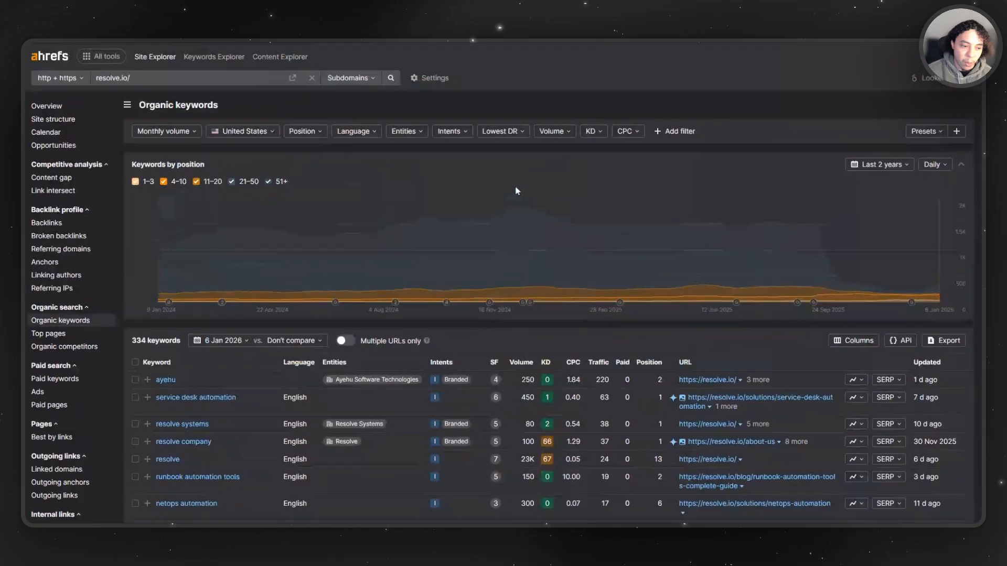
scroll(489, 197, down, 3)
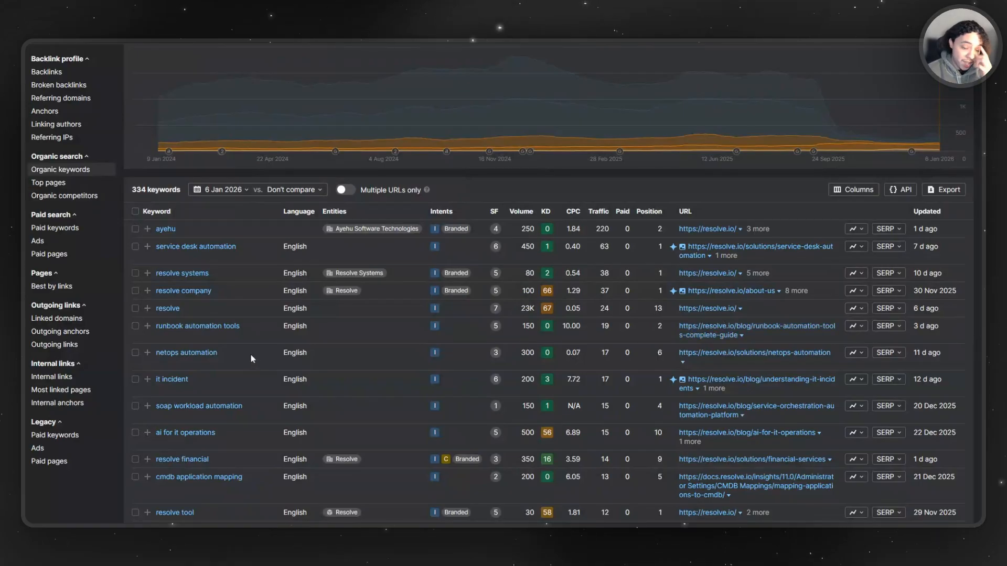
scroll(250, 351, down, 4)
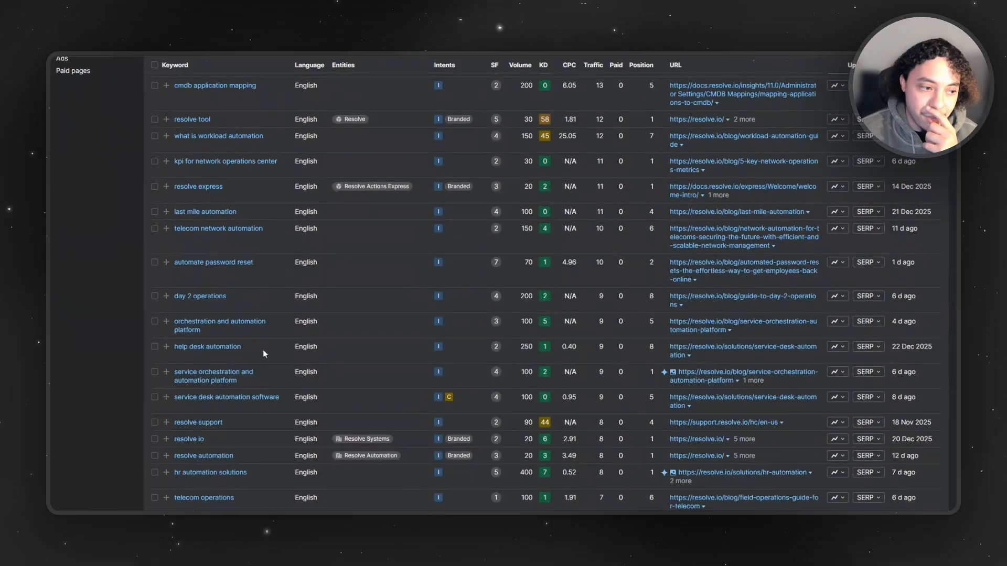
Highlight the keyword "help desk automation" and read through Resolve's Service Desk Automation landing page.
drag(175, 348, 242, 348)
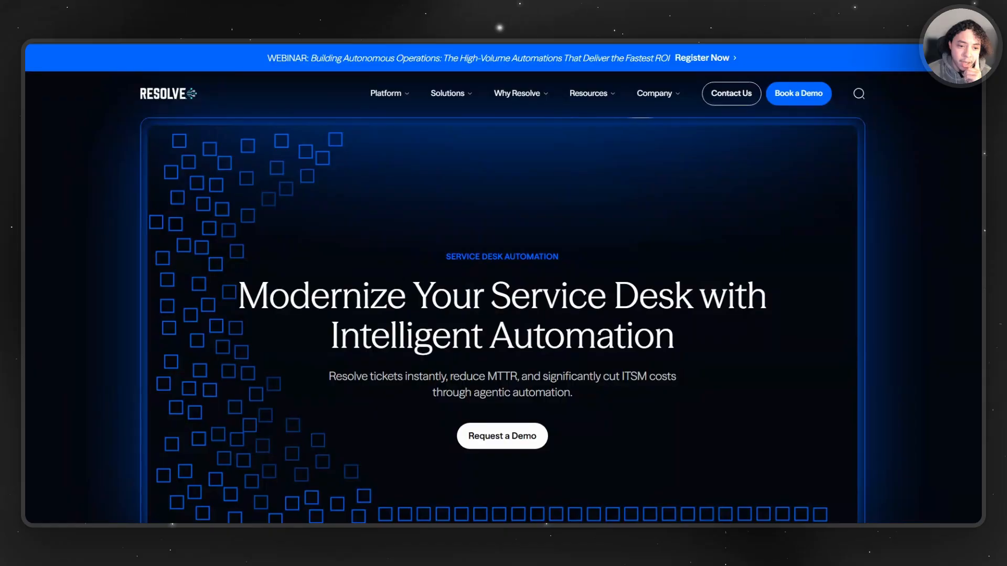
scroll(354, 297, down, 10)
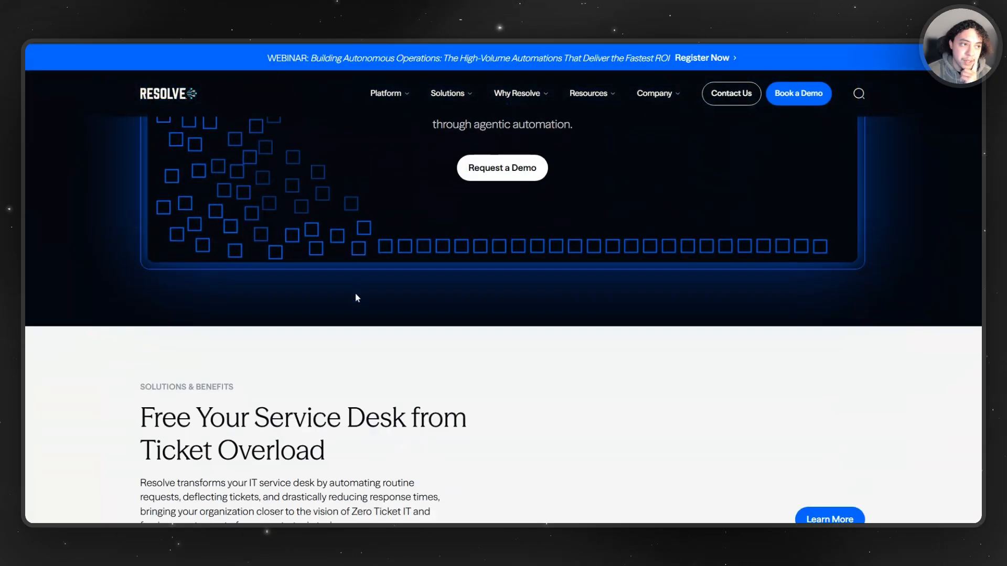
scroll(356, 296, down, 15)
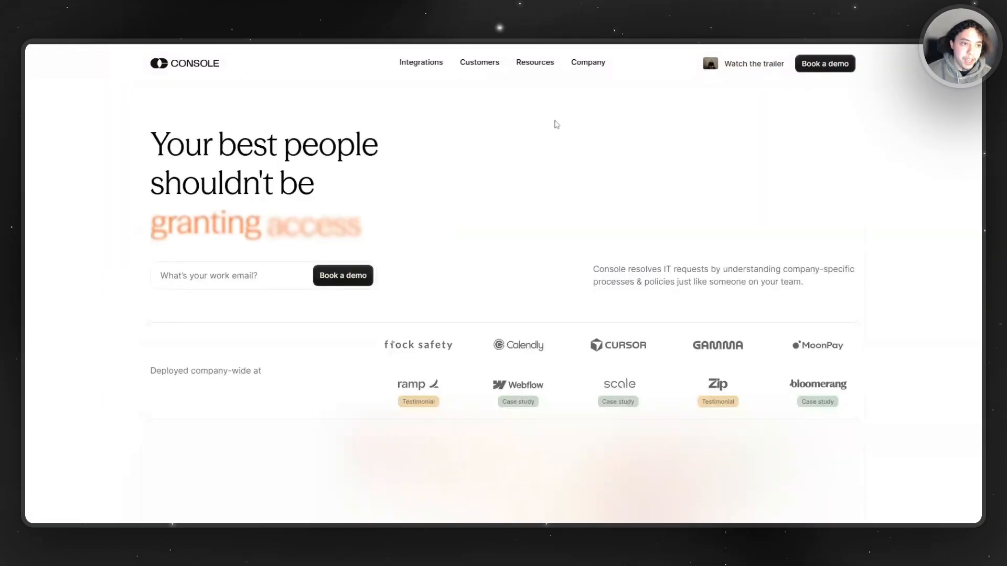
Switch to the Console website, open the Help Desk integrations and look through the integration catalog.
mouse_move(491, 78)
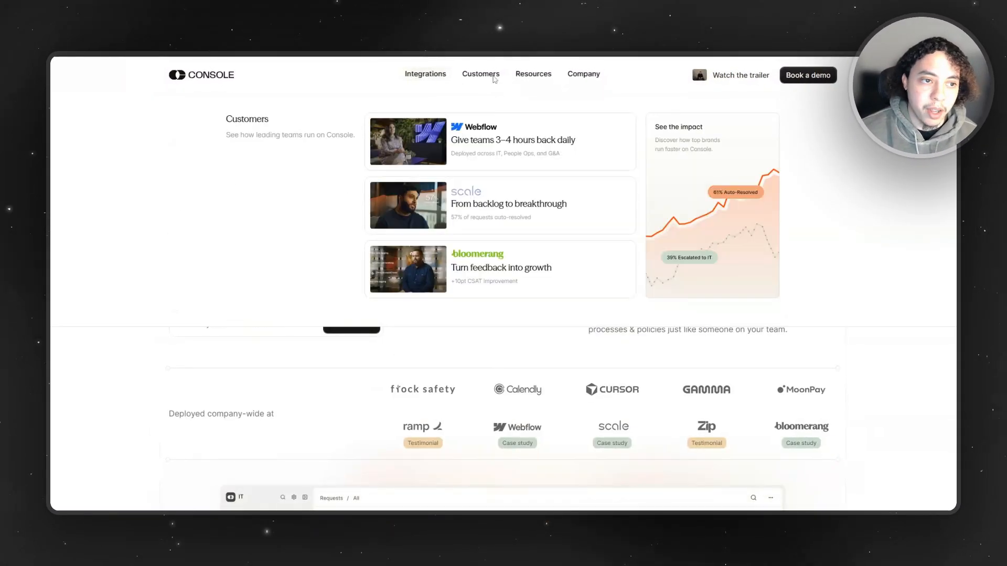
mouse_move(429, 77)
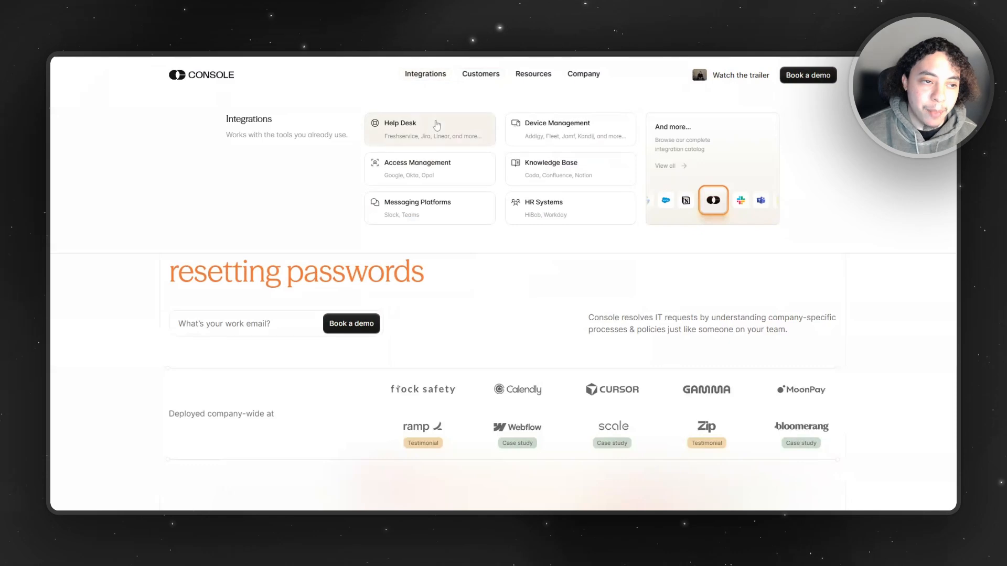
click(436, 124)
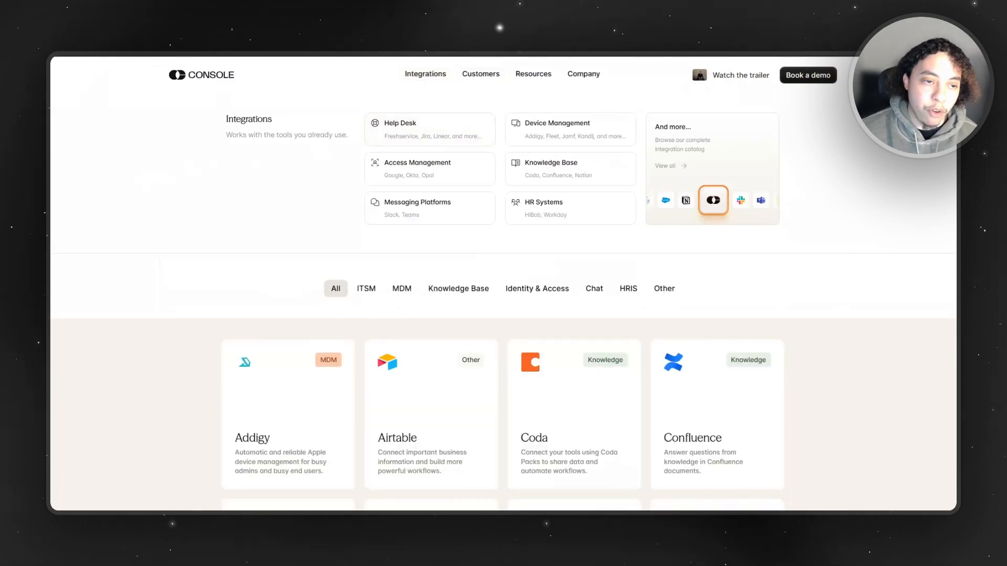
scroll(262, 262, down, 9)
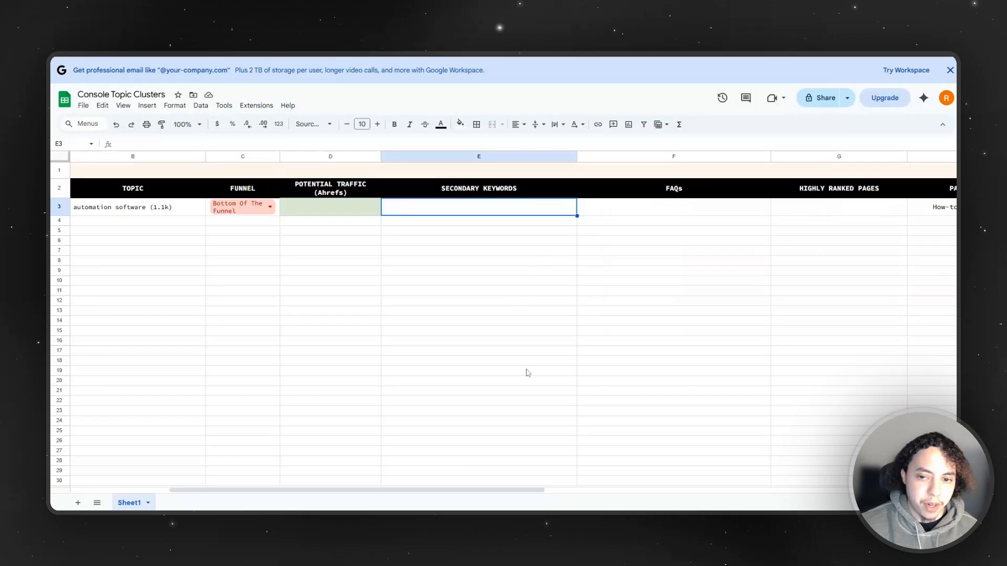
Switch to the Console Topic Clusters spreadsheet and narrow the STATUS column.
drag(475, 490, 289, 490)
click(521, 316)
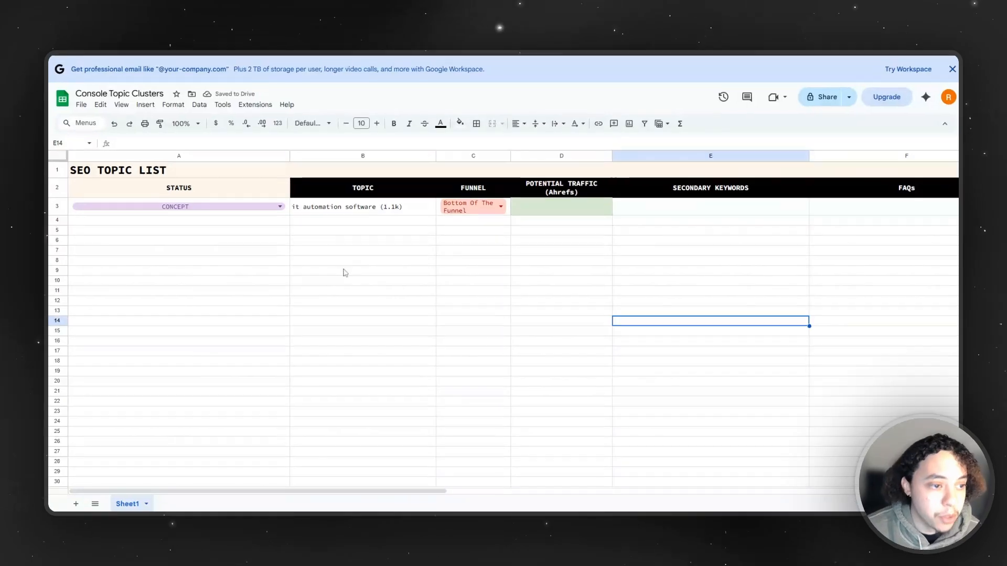
click(345, 273)
drag(290, 155, 233, 156)
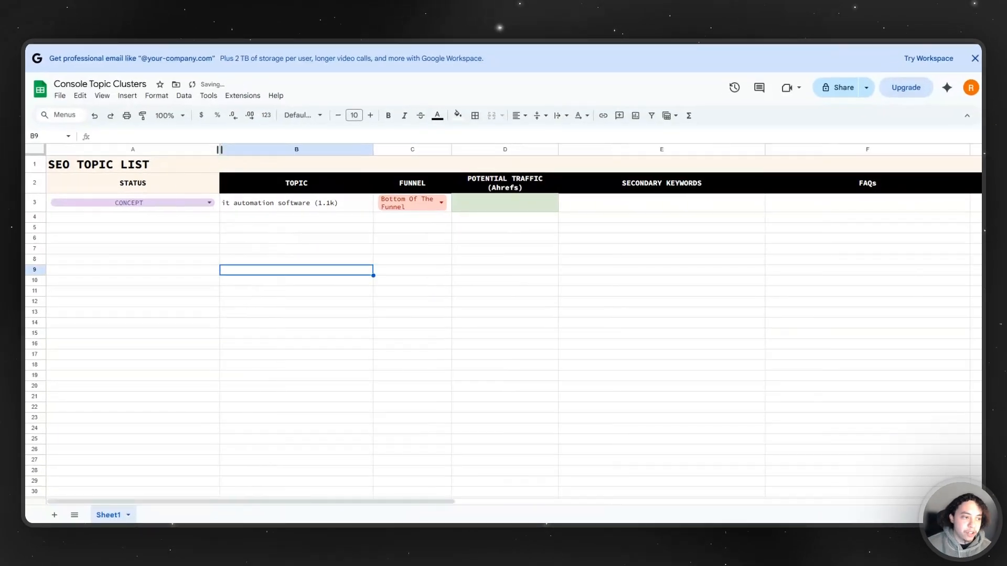
Review the "it automation software (1.1k)" topic entry in cell B3 of the SEO topic list.
click(292, 206)
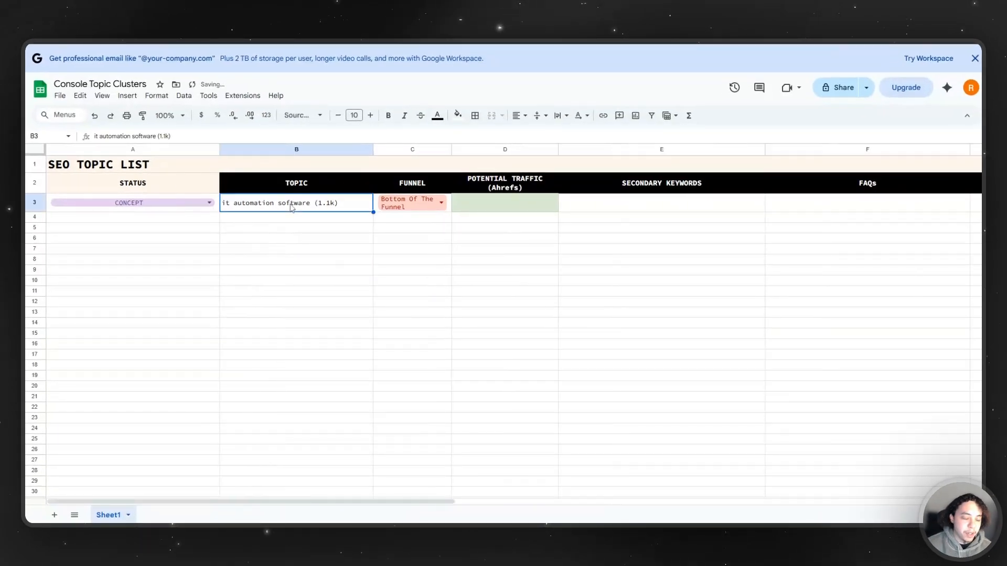
click(316, 218)
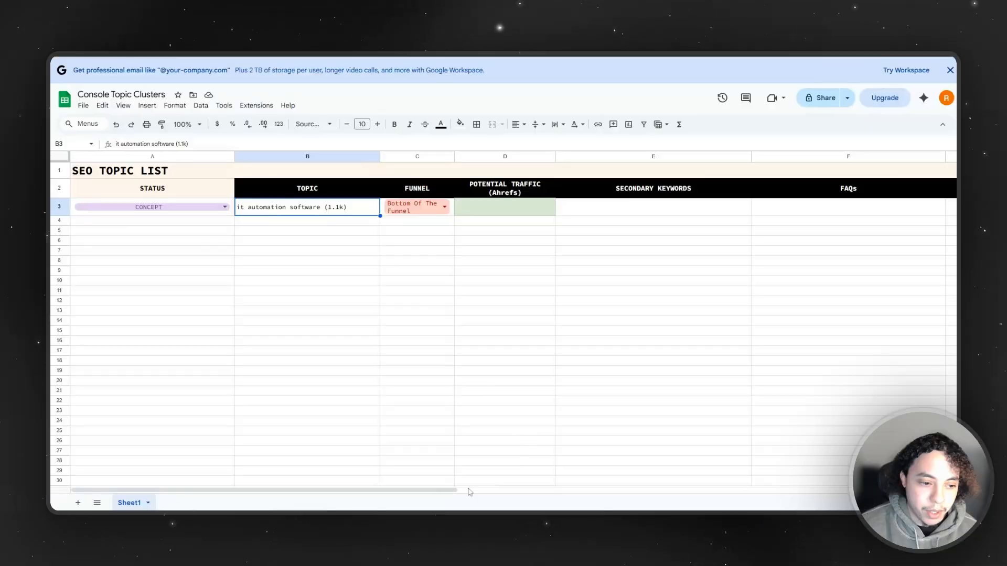
double_click(330, 215)
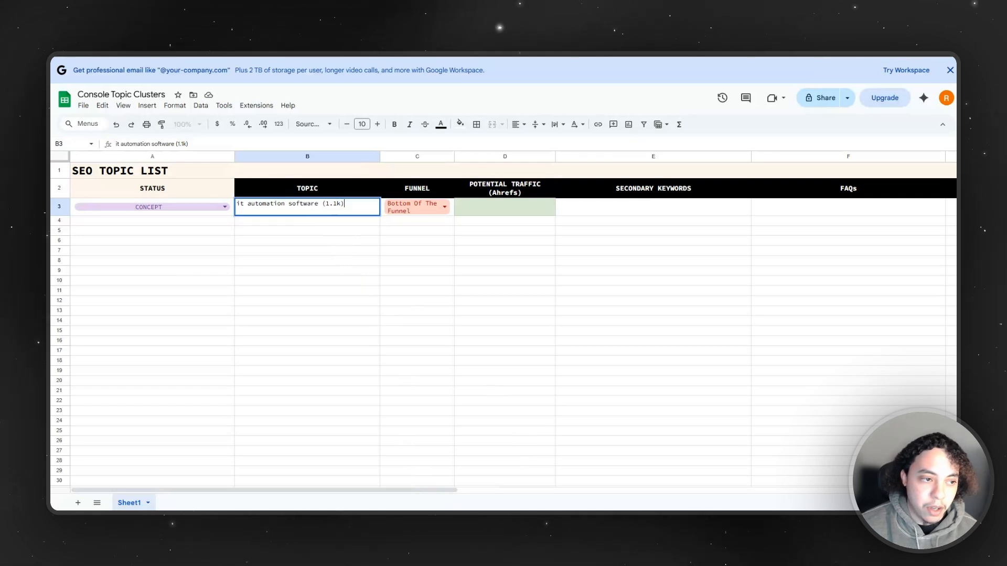
click(279, 231)
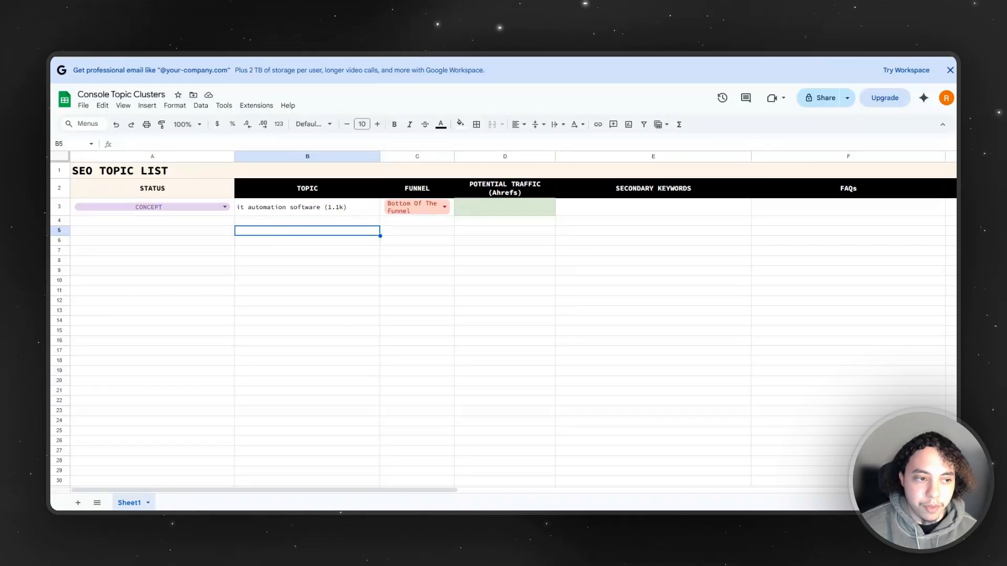
click(276, 221)
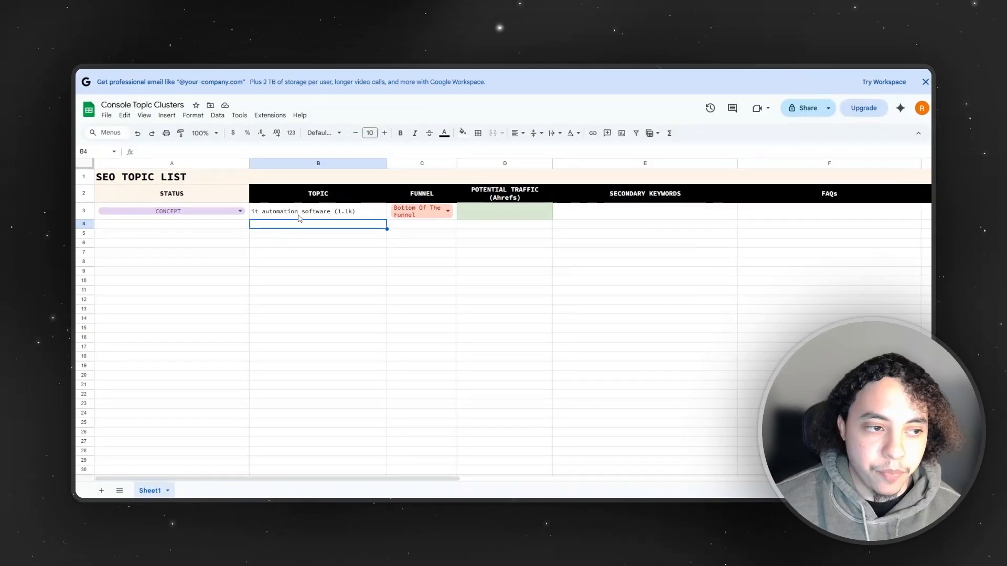
click(286, 210)
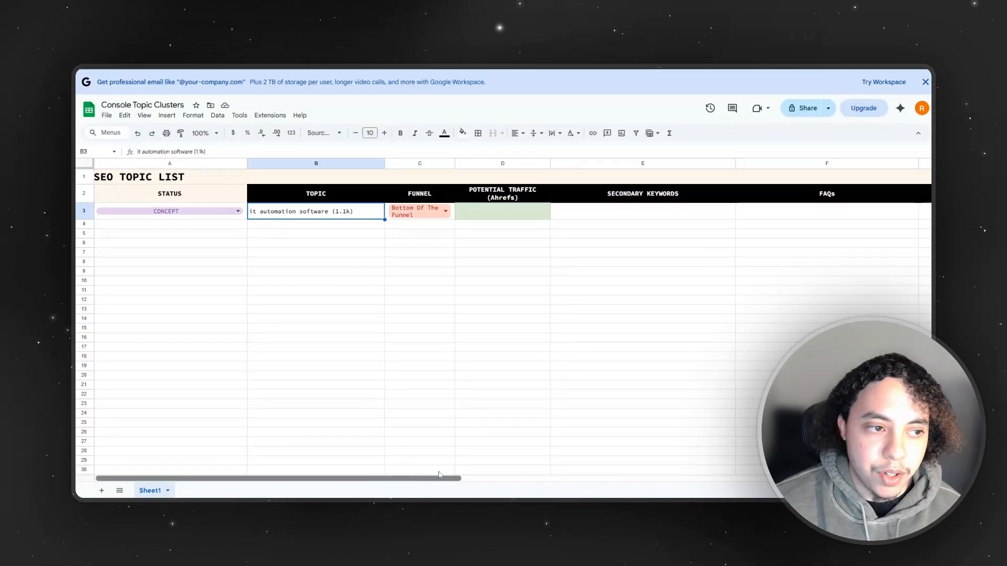
Set the page type of the "it automation software" topic to Landing Page in cell H3.
drag(397, 479, 584, 479)
click(678, 212)
text(La)
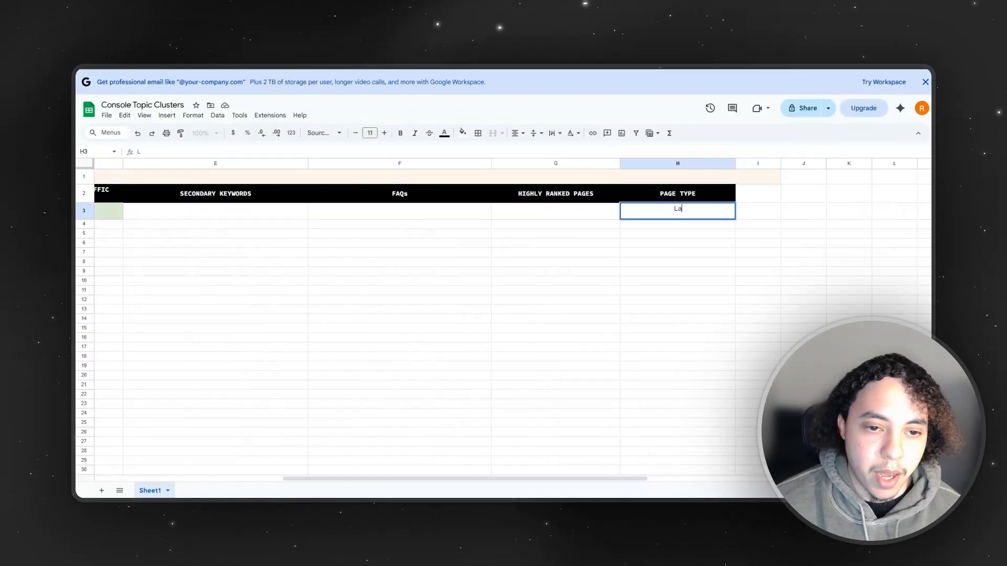
text(nding Page)
click(699, 252)
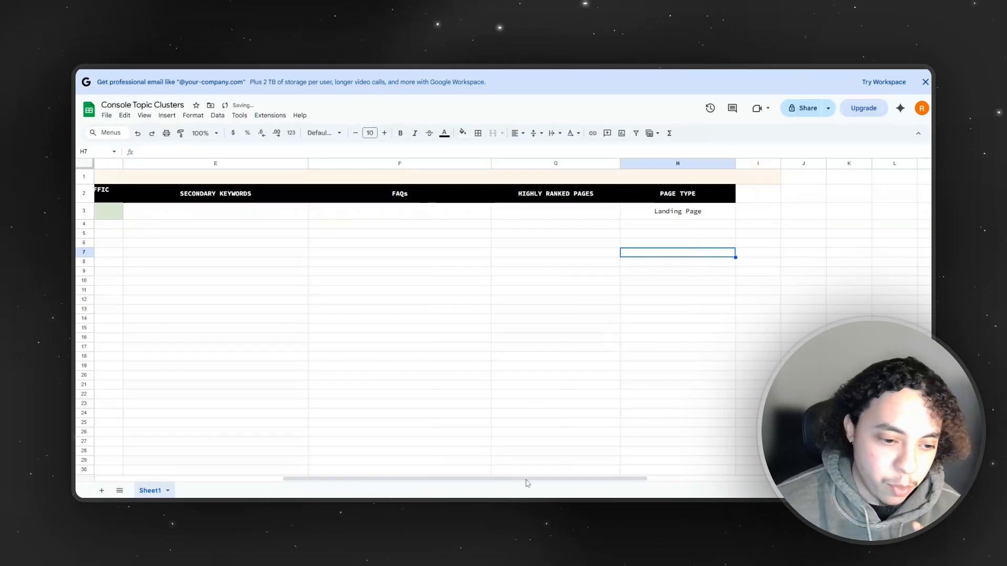
drag(493, 479, 314, 476)
click(278, 210)
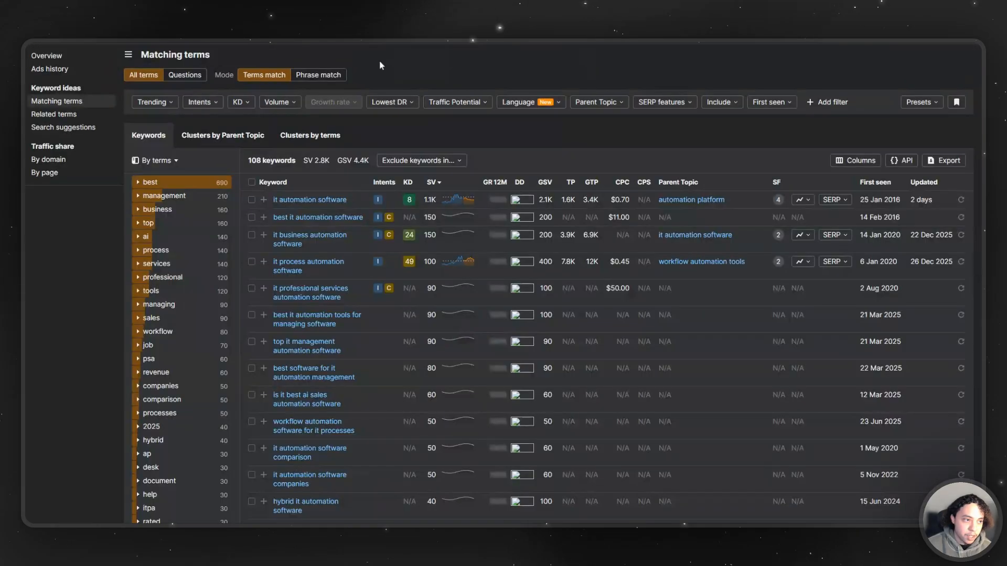
Examine the matching terms for "it automation software" and switch to the topic's SECONDARY KEYWORDS cell E3 in the Console Topic Clusters spreadsheet.
scroll(105, 121, up, 3)
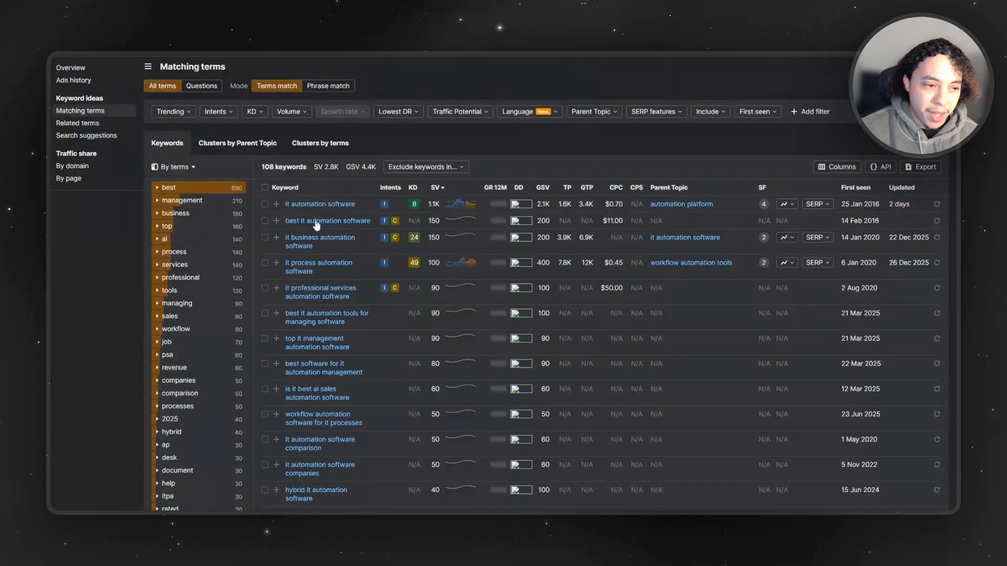
scroll(371, 236, down, 2)
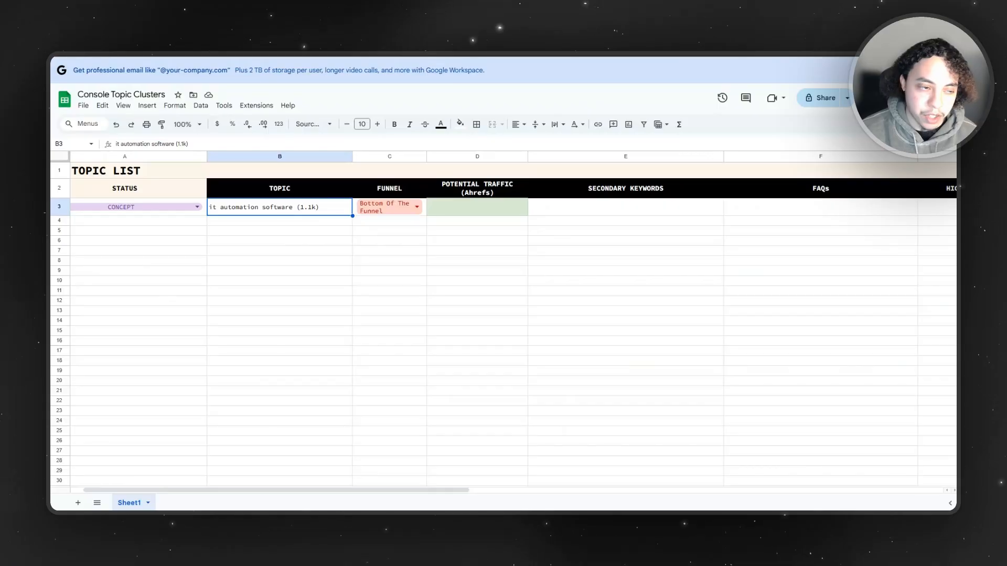
click(614, 208)
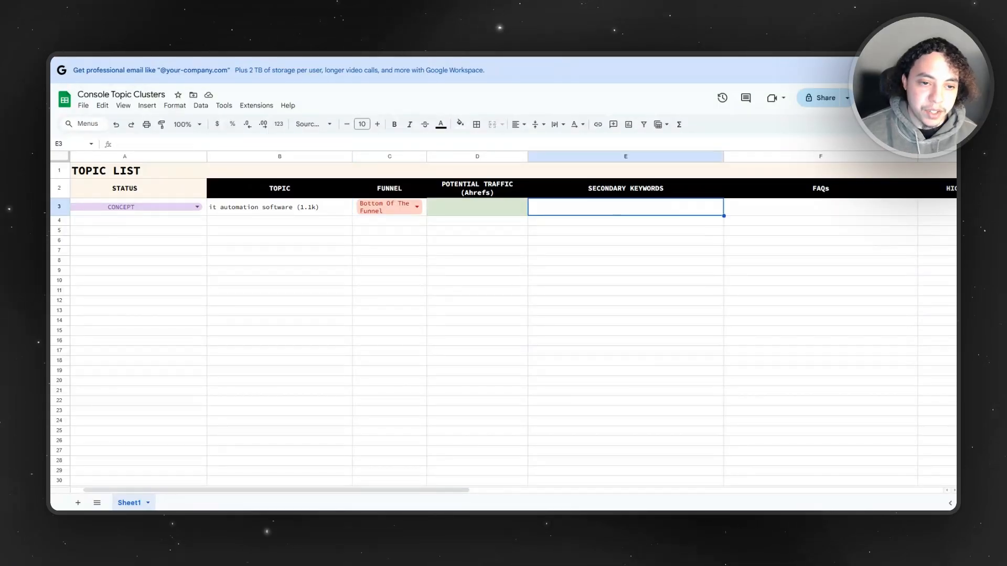
click(613, 231)
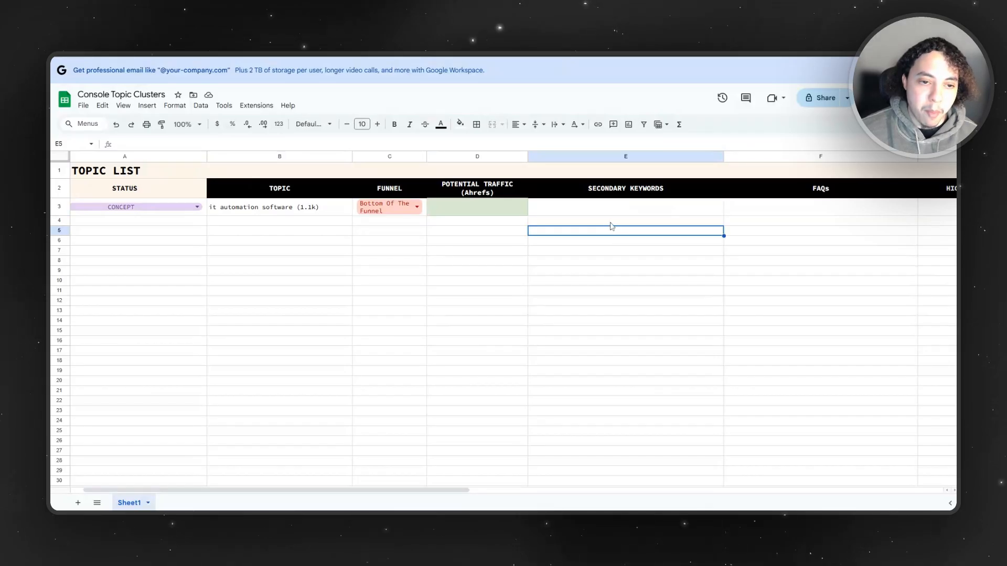
click(617, 213)
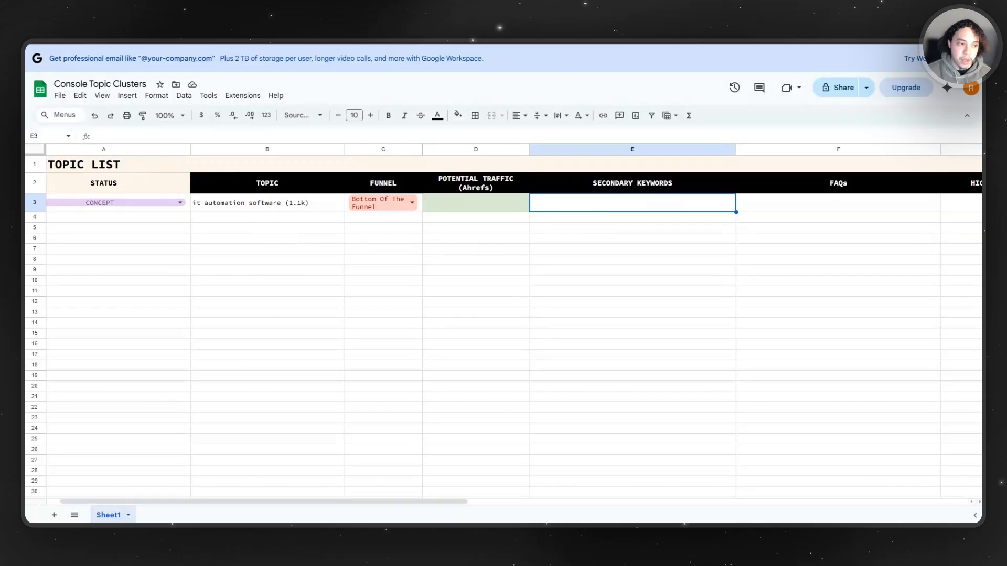
click(284, 205)
click(659, 207)
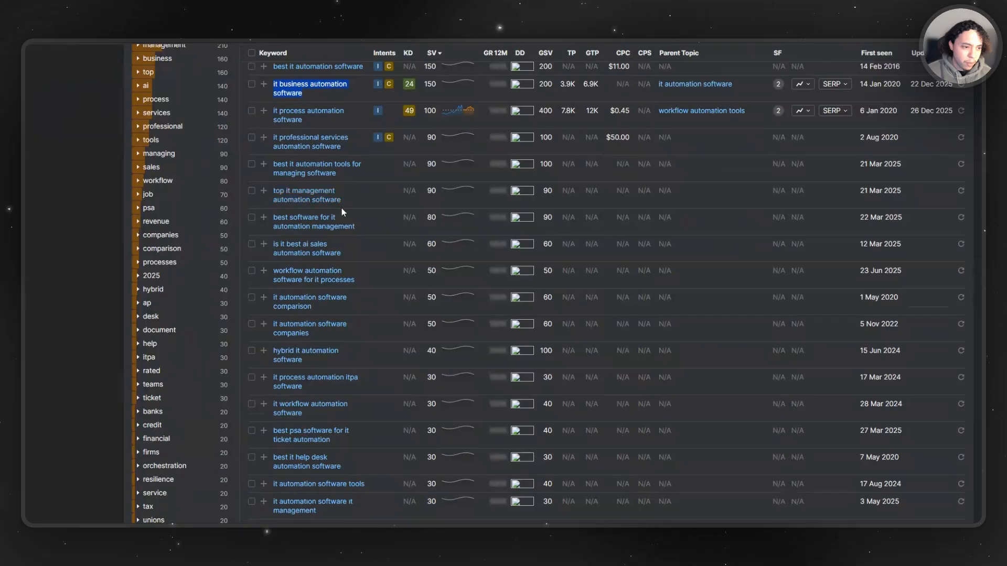
Record "it business automation software (150)", "it process automation software (100)" and "it workflow automation software (30)" from the matching terms as secondary keywords in cell E3.
scroll(341, 207, down, 1)
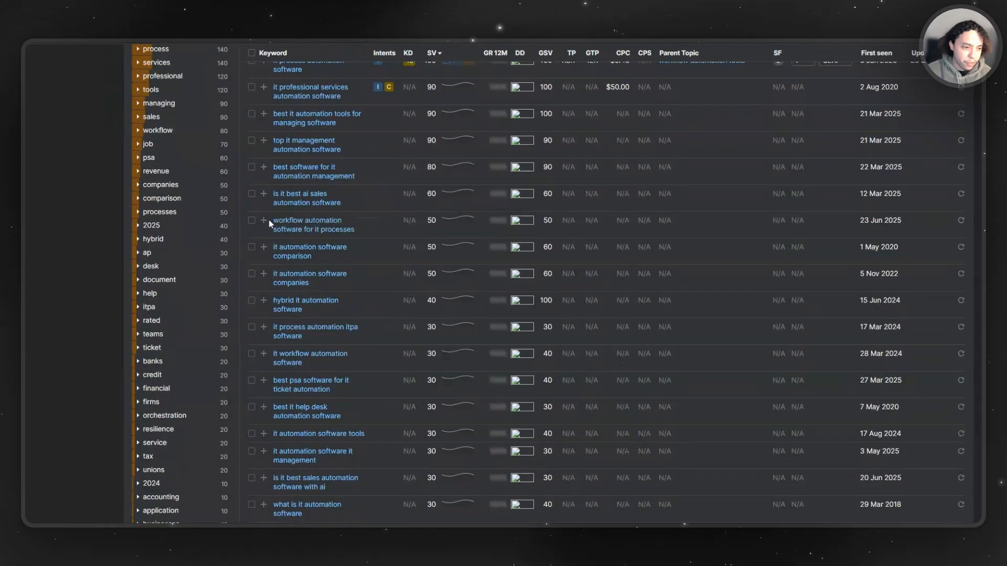
drag(270, 220, 358, 231)
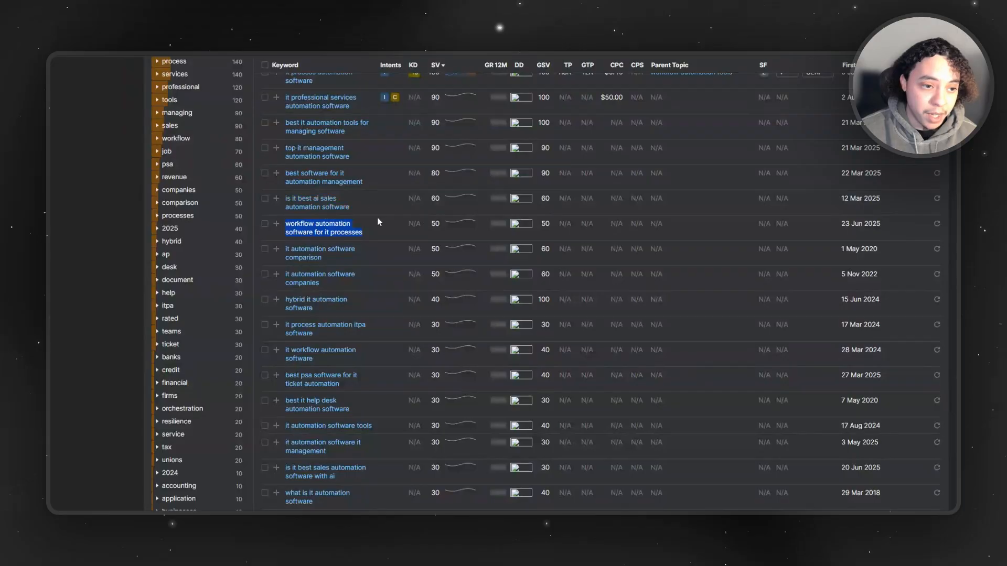
scroll(420, 236, up, 2)
drag(439, 269, 430, 275)
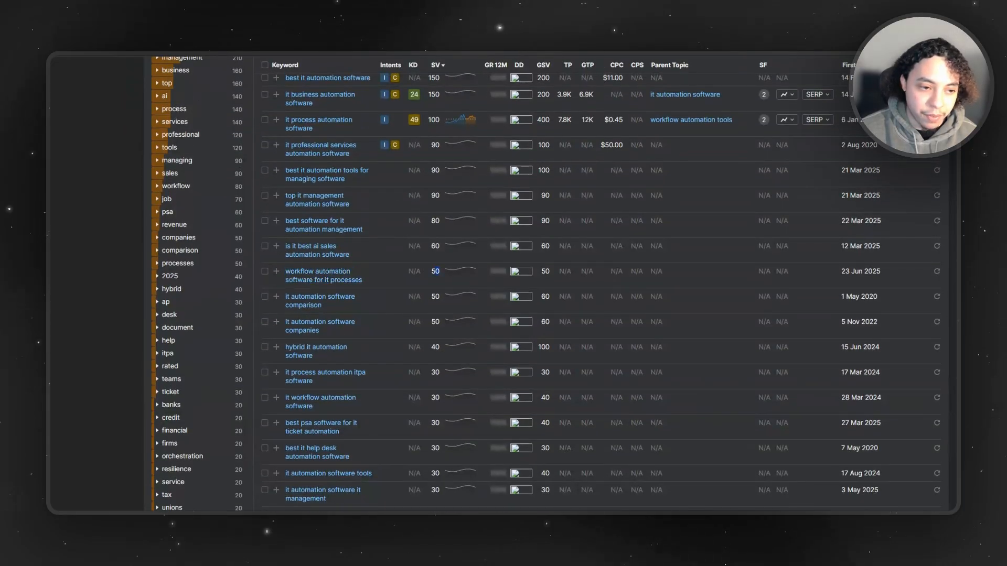
click(432, 283)
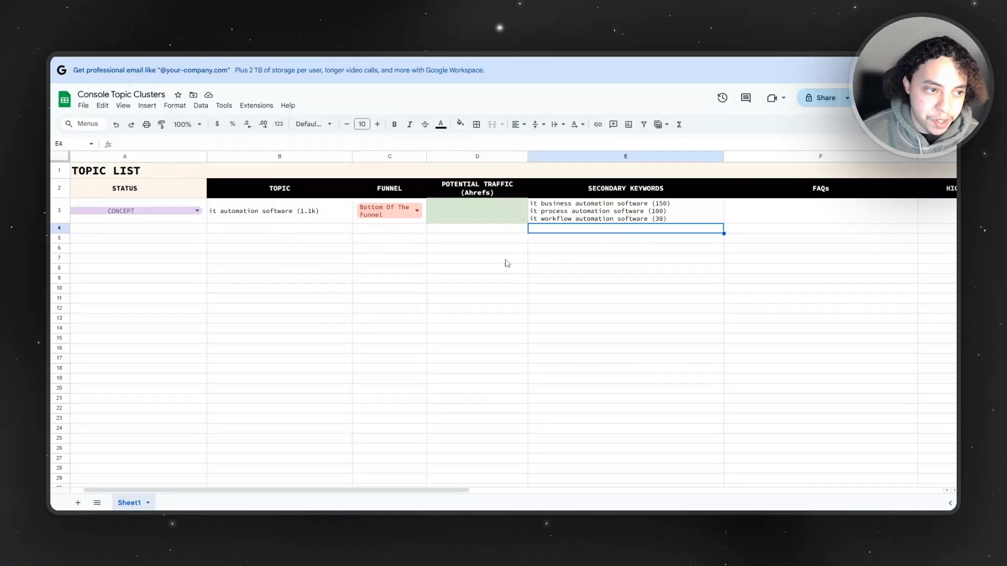
Review the topic and its secondary keywords, and examine the Google results for "it automation software" to identify high-ranking pages.
click(322, 215)
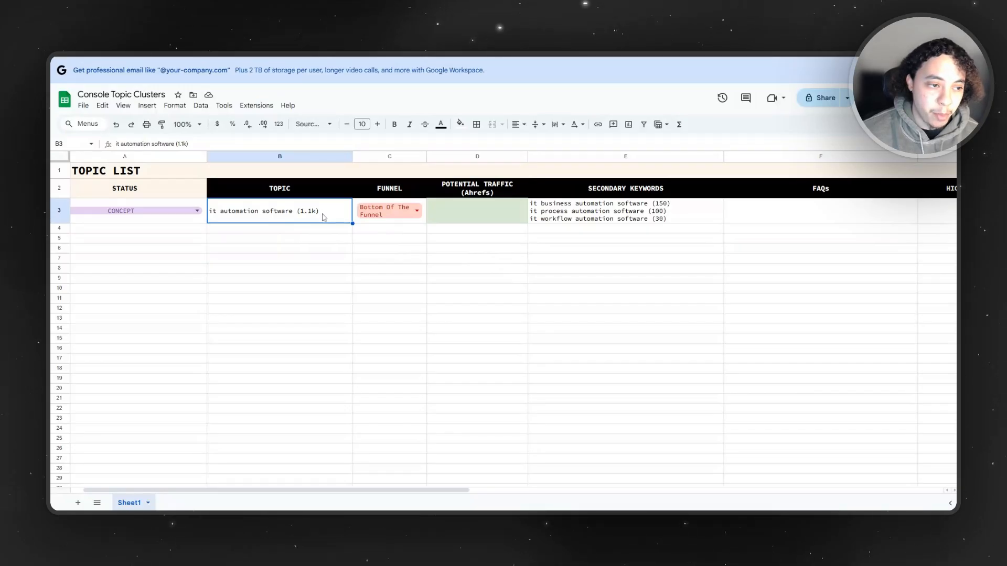
click(590, 220)
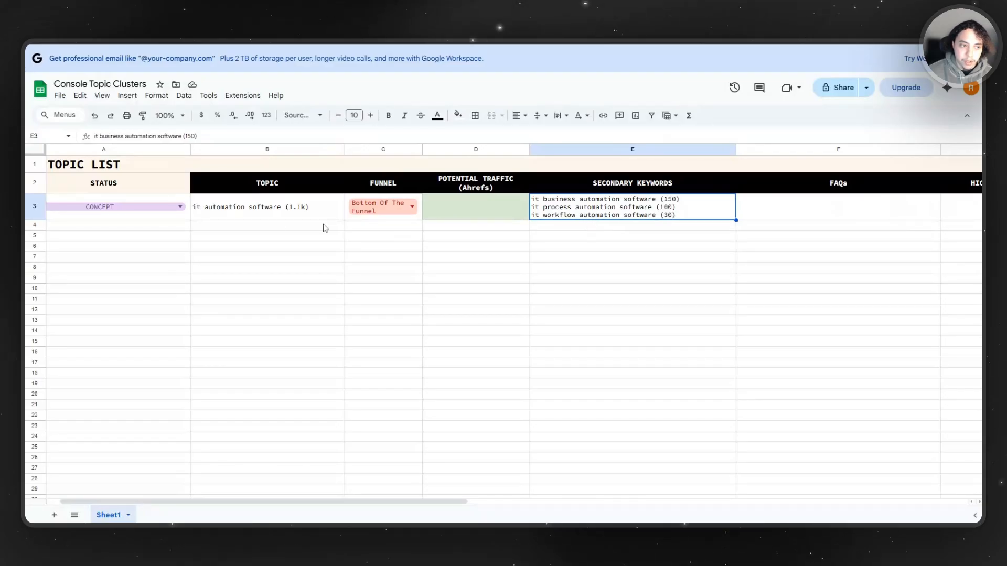
click(281, 209)
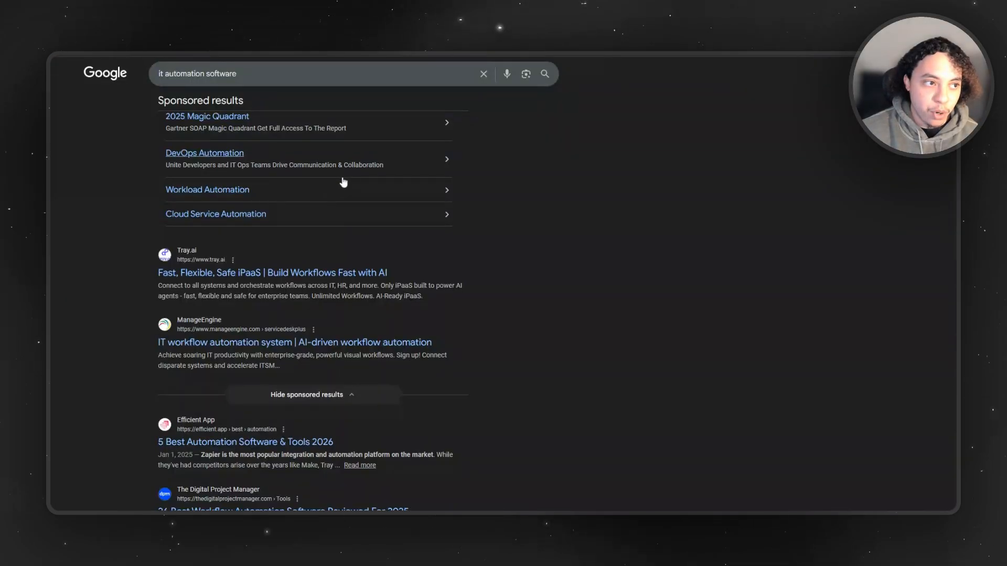
scroll(524, 169, up, 4)
scroll(611, 240, down, 15)
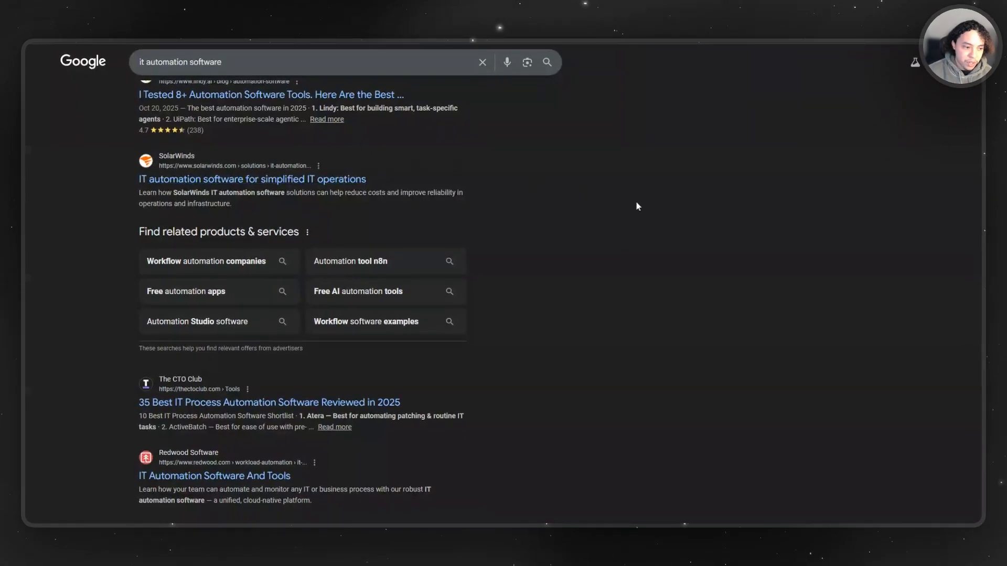
scroll(470, 434, down, 1)
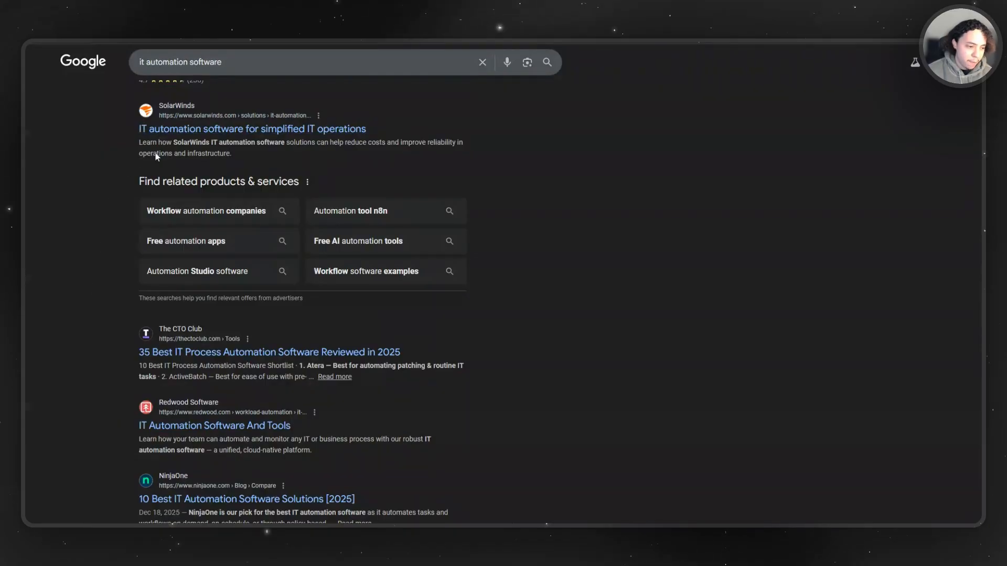
scroll(105, 411, up, 6)
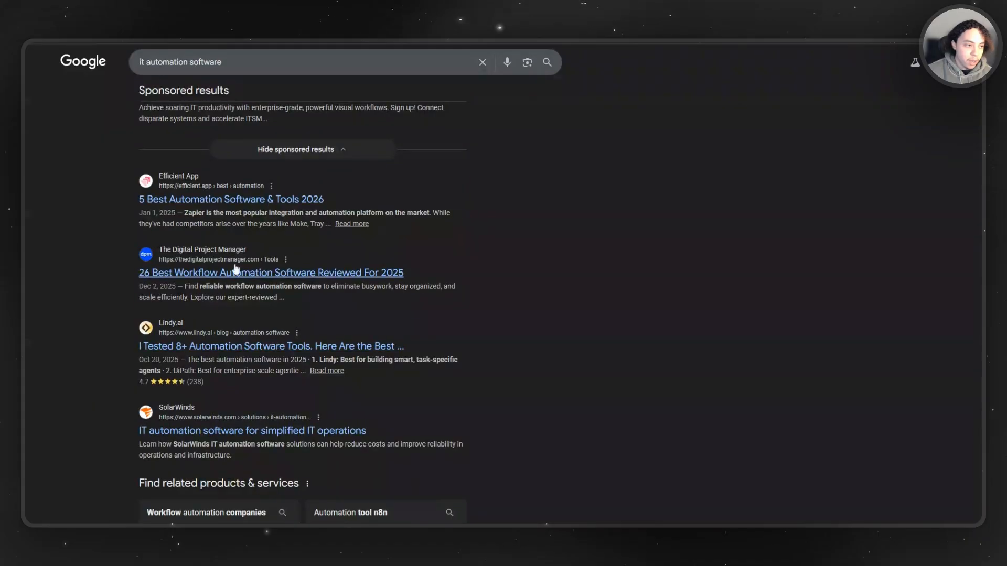
scroll(344, 205, up, 2)
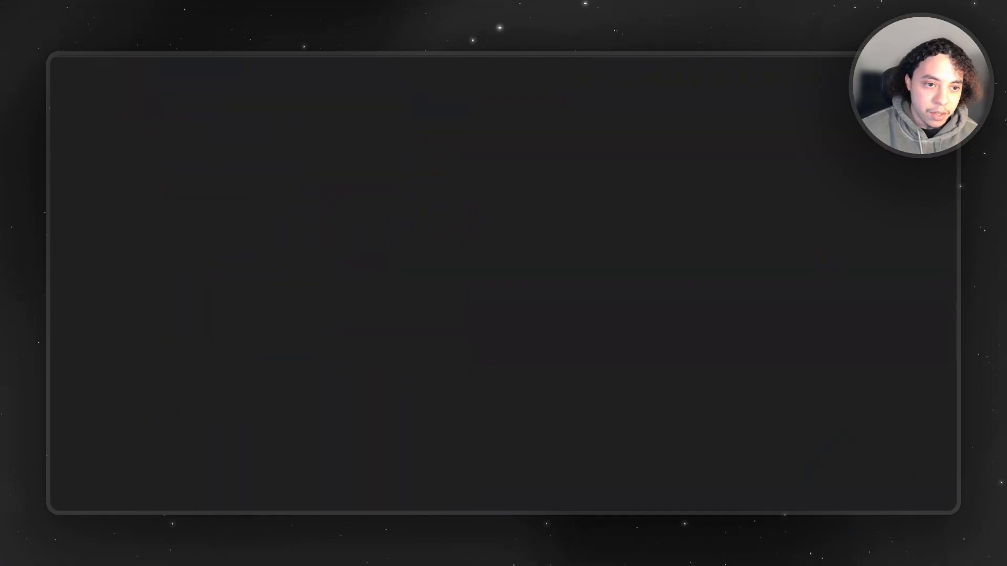
Examine the organic keywords of the SolarWinds IT automation software solutions page in Ahrefs Site Explorer, focusing on "it automation solutions" and its volume.
scroll(725, 160, down, 4)
scroll(725, 160, up, 6)
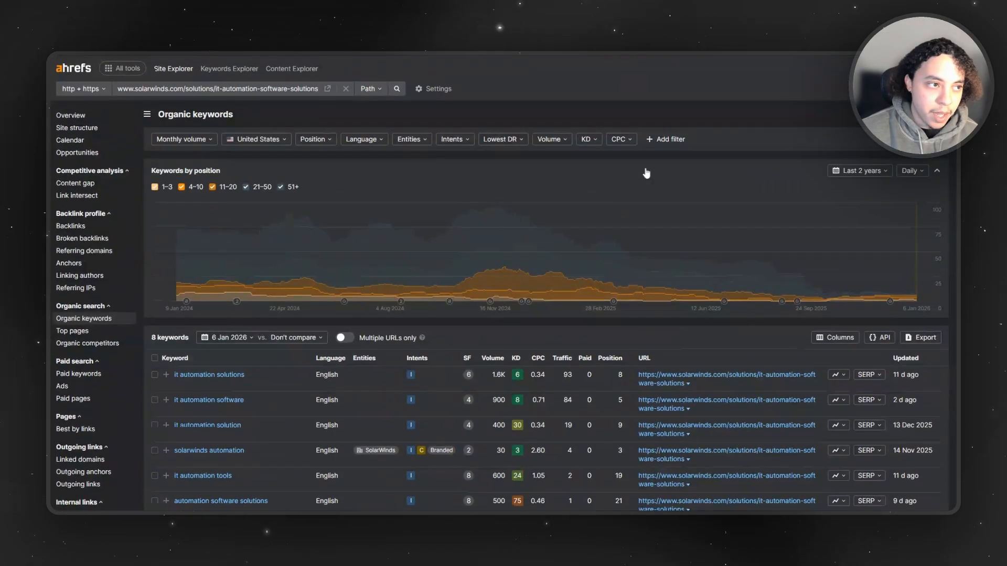
scroll(564, 180, down, 2)
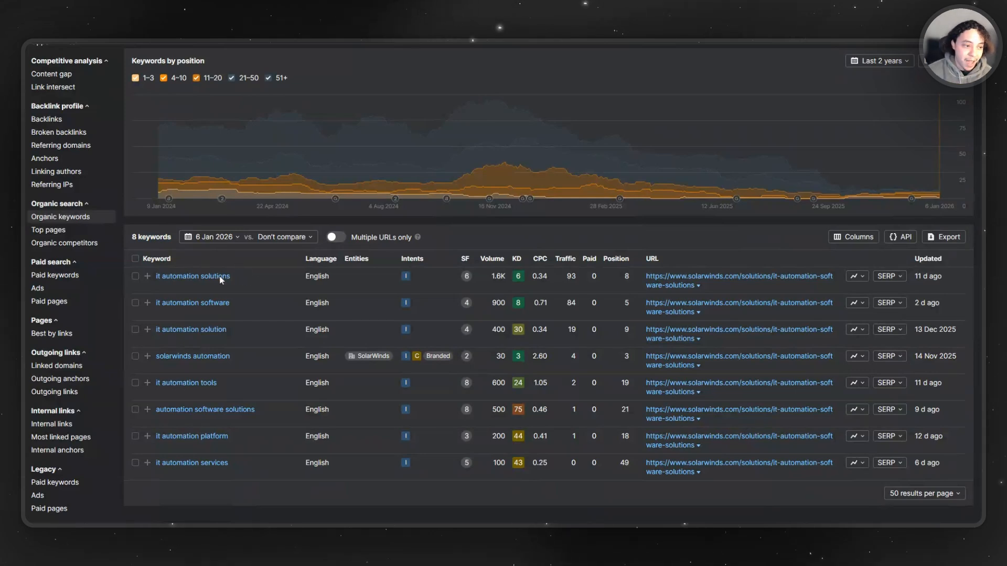
drag(231, 276, 161, 277)
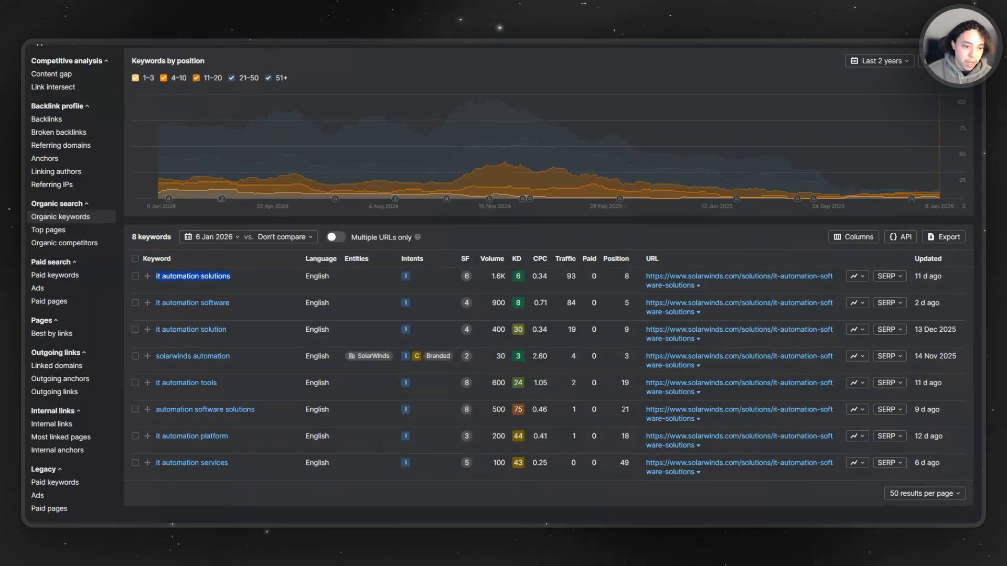
drag(505, 275, 492, 280)
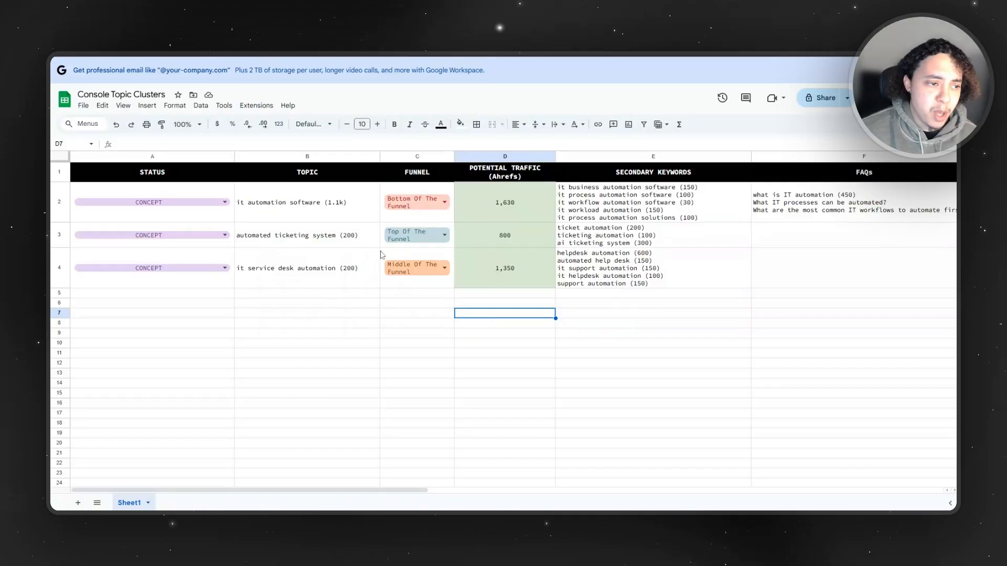
Review the completed "it automation software (1.1k)" row in the spreadsheet, covering its secondary keywords and highly ranked pages.
click(332, 220)
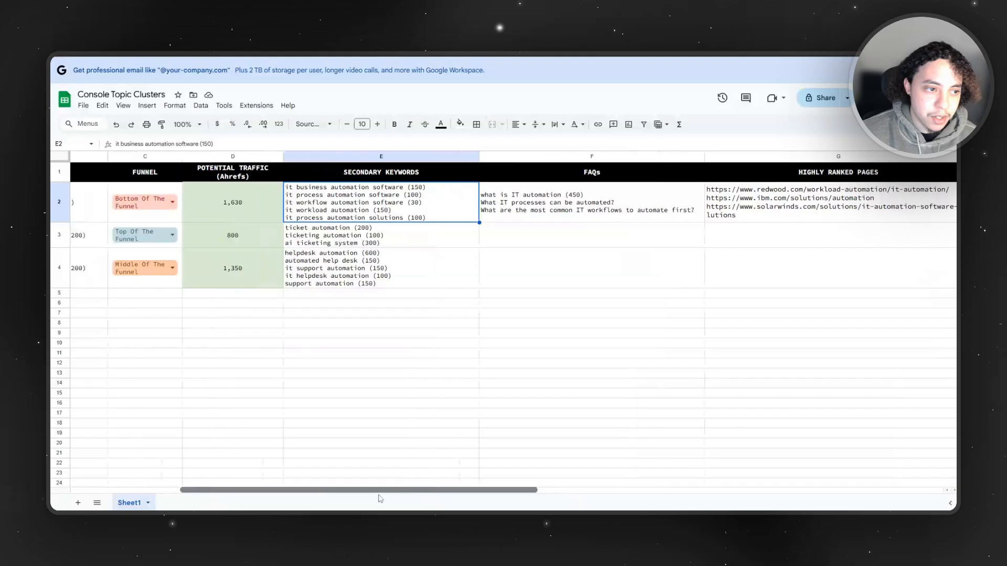
scroll(473, 217, left, 3)
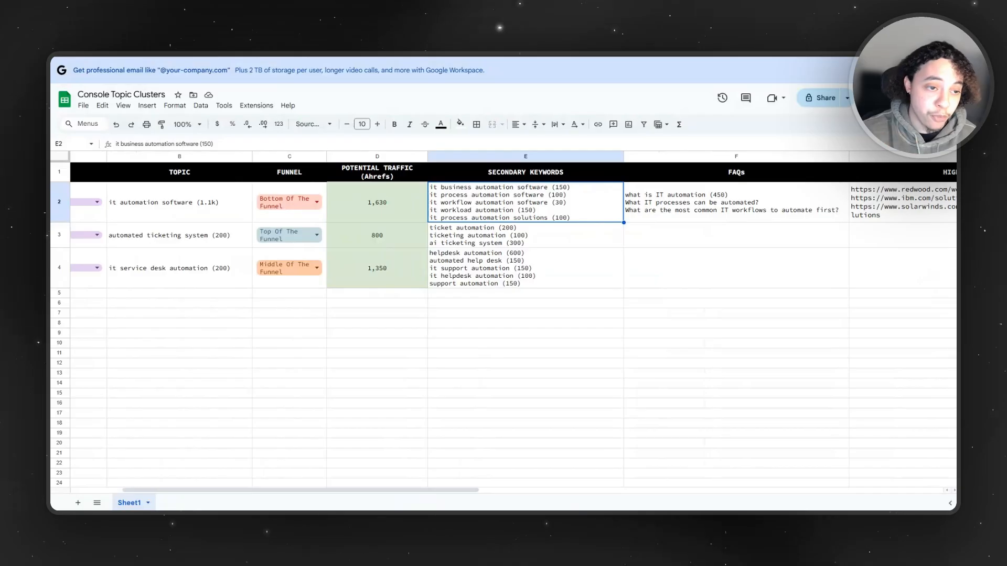
key(Return)
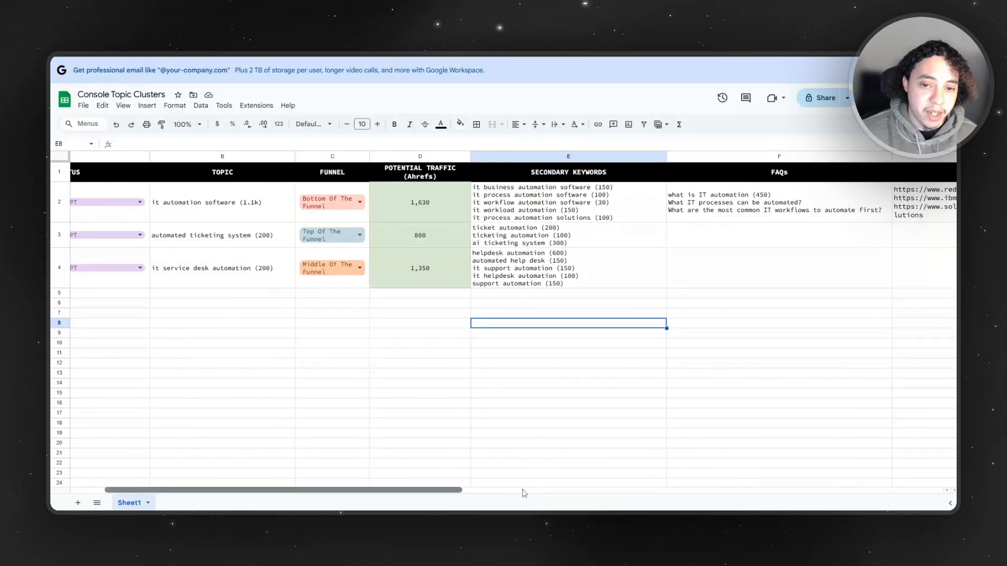
scroll(521, 490, right, 3)
click(774, 217)
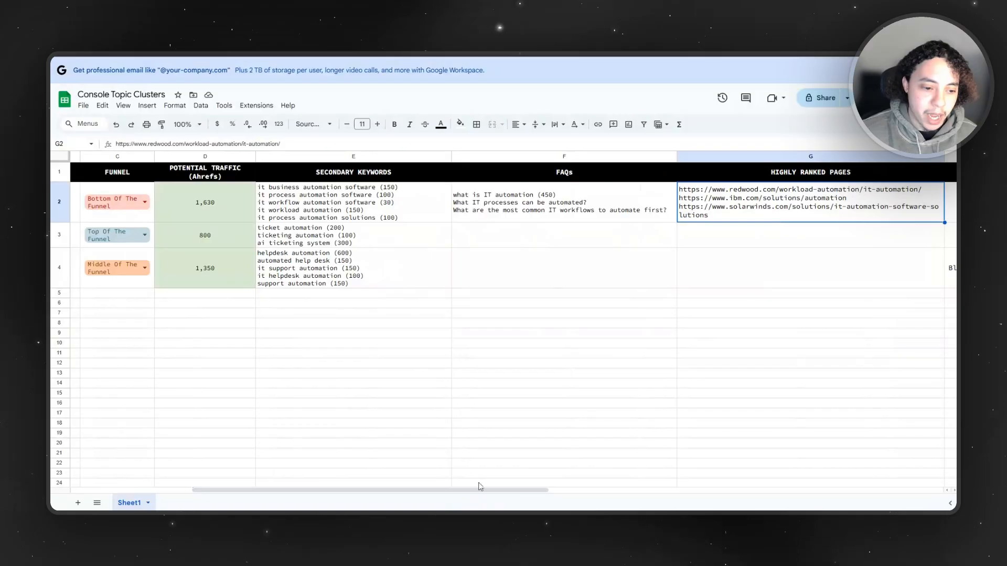
drag(479, 486, 357, 487)
click(346, 205)
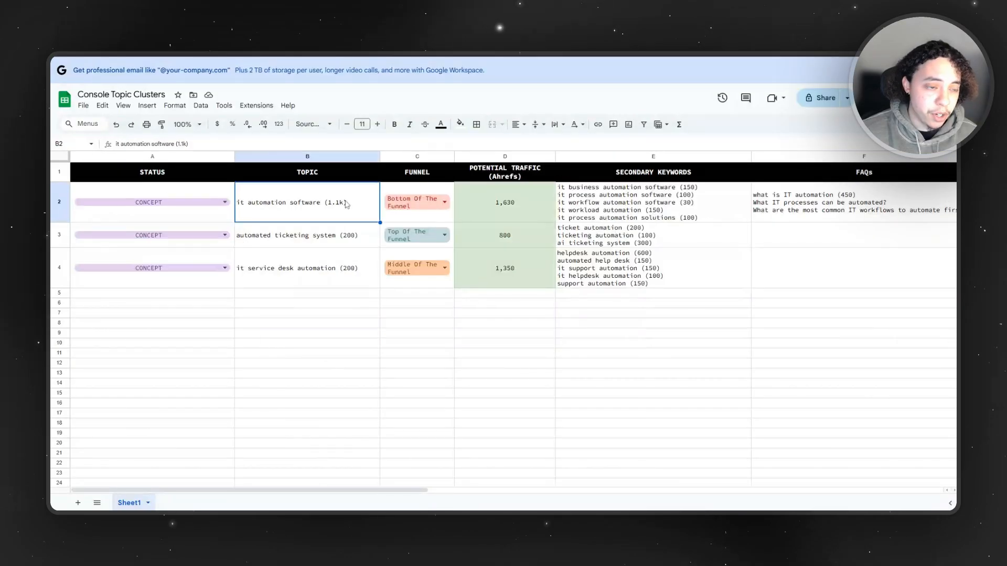
click(663, 341)
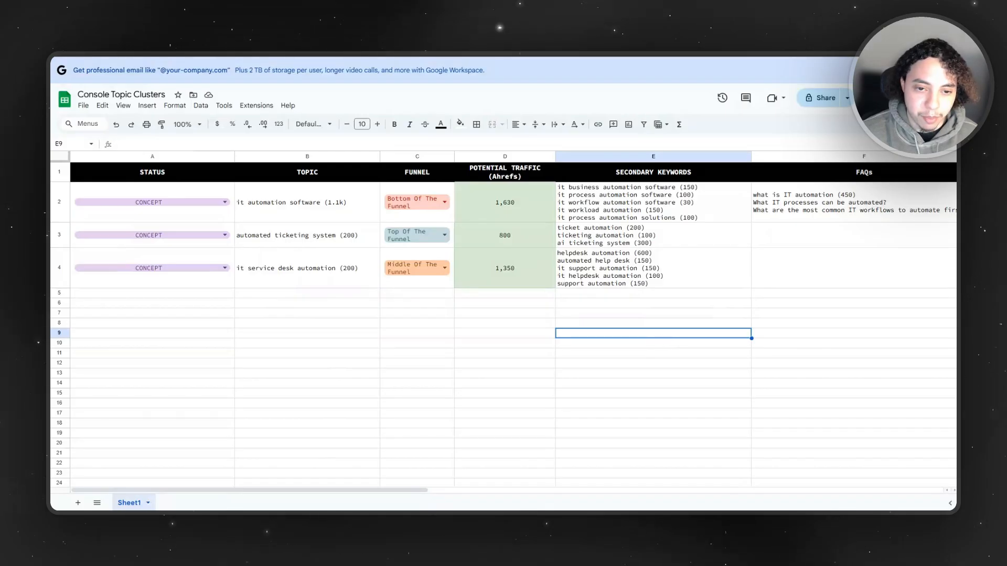
Review the "automated ticketing system (200)" topic in row 3, including its page type in cell H3 and its secondary keywords.
click(315, 237)
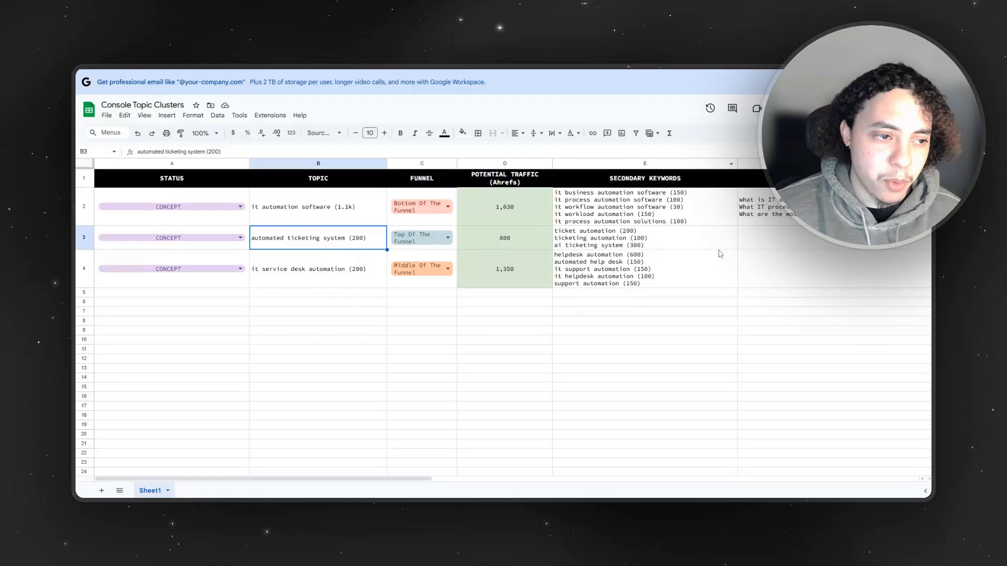
drag(371, 478, 276, 465)
click(664, 246)
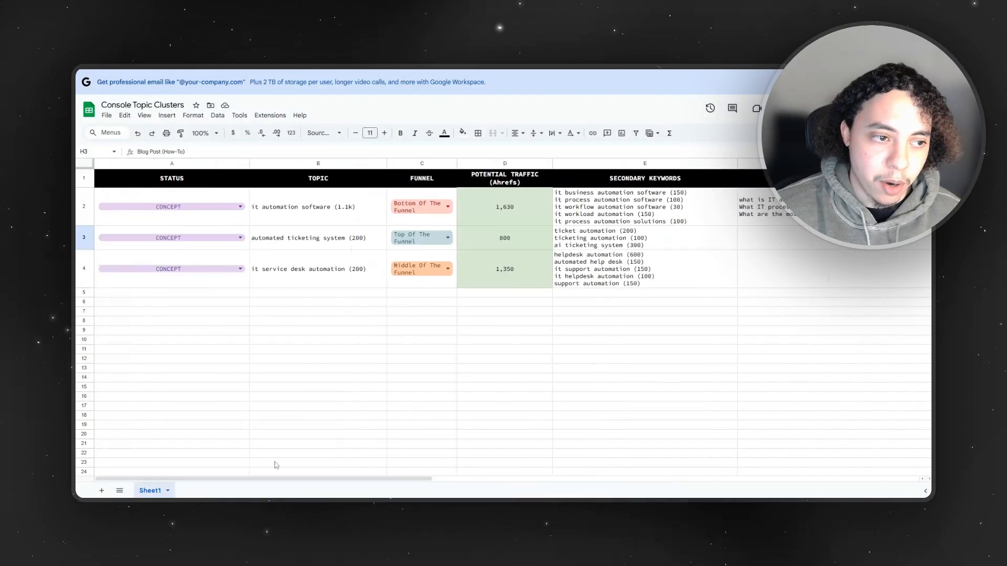
click(319, 249)
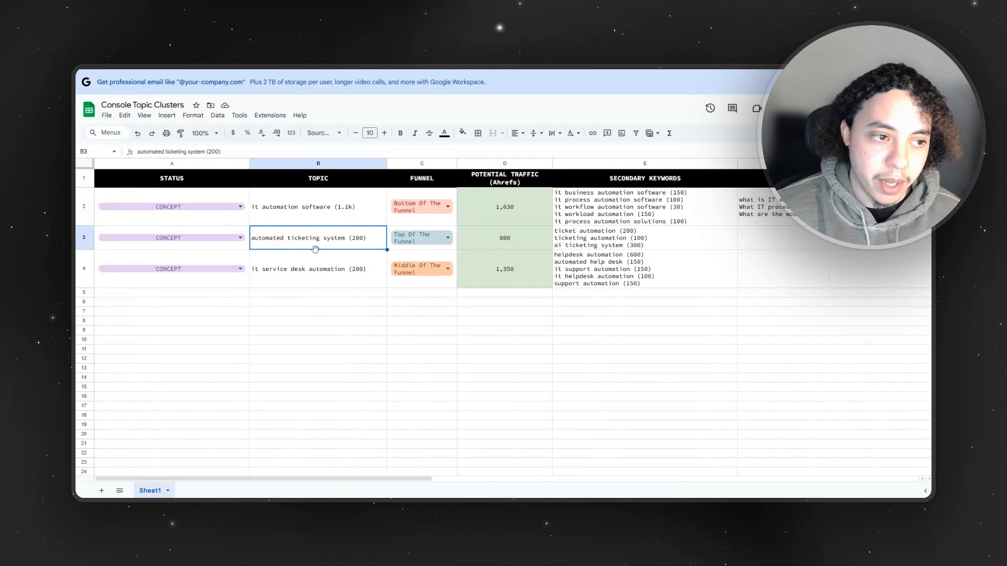
click(606, 239)
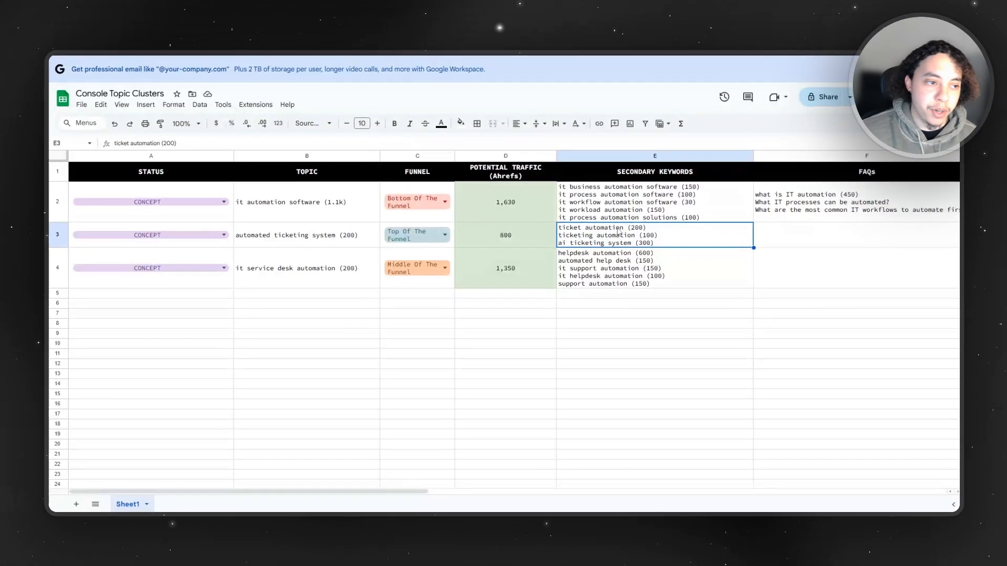
Switch to the Console website to view its Integrations menu, and return to the spreadsheet to check the "automated ticketing system" topic's secondary keywords.
click(281, 192)
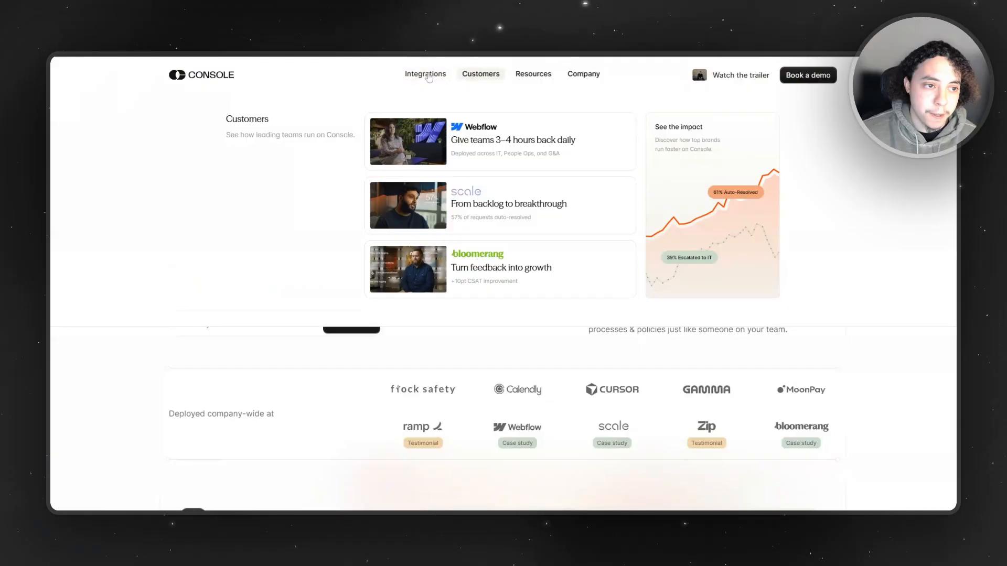
mouse_move(425, 74)
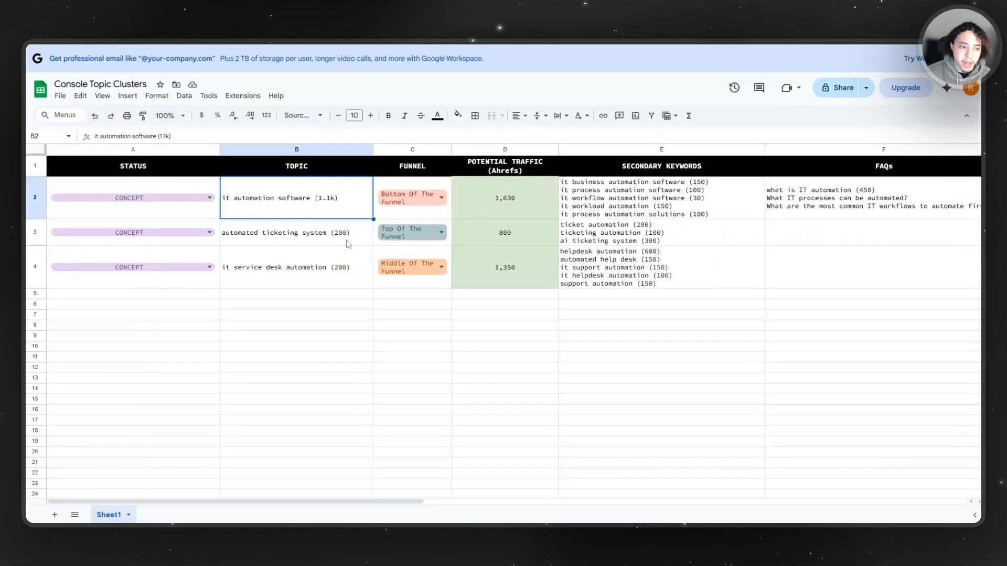
click(335, 242)
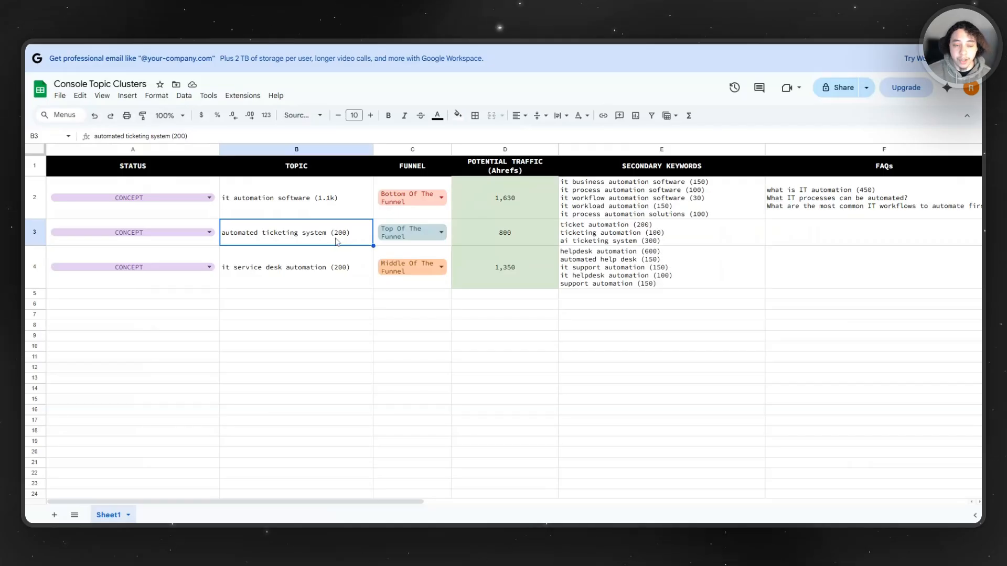
click(633, 237)
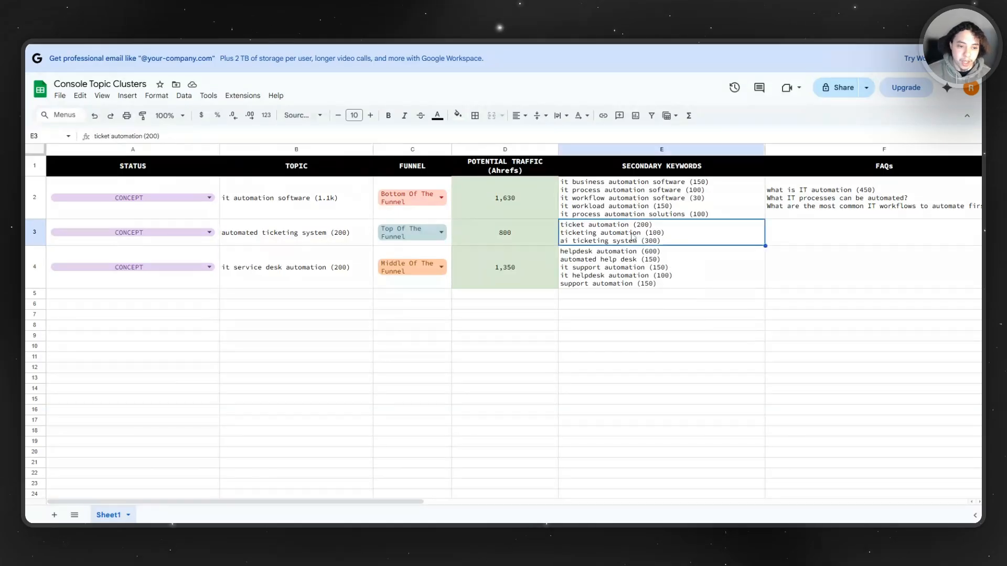
Review the "it service desk automation (200)" topic's secondary keywords and page type in row 4, and the highly ranked pages listed for "it automation software".
drag(404, 504, 375, 490)
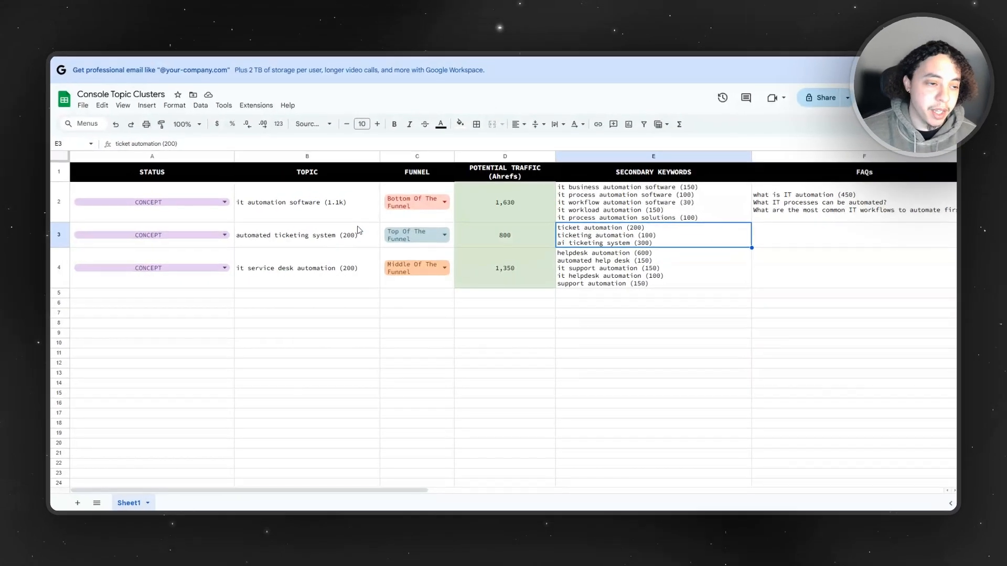
click(333, 199)
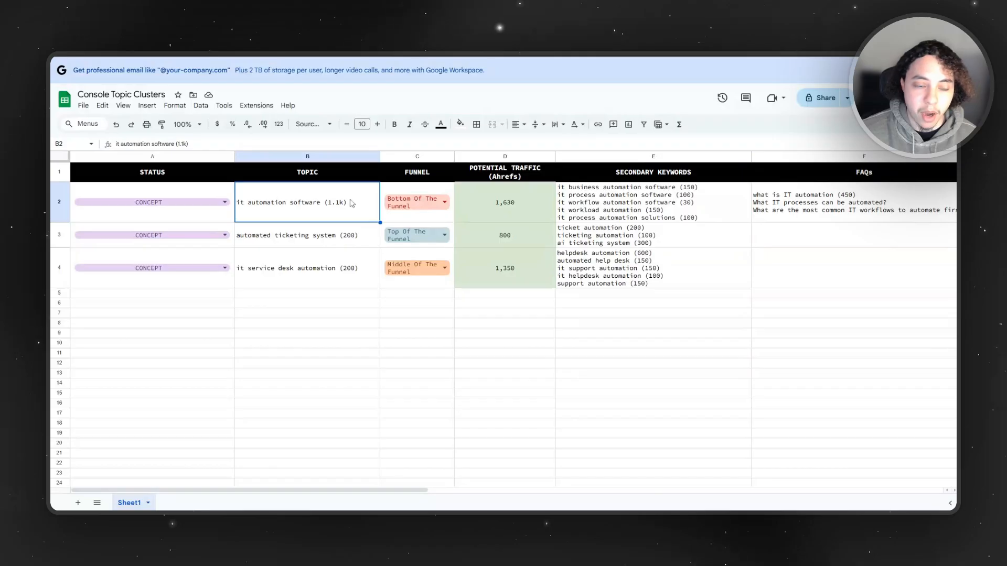
click(304, 276)
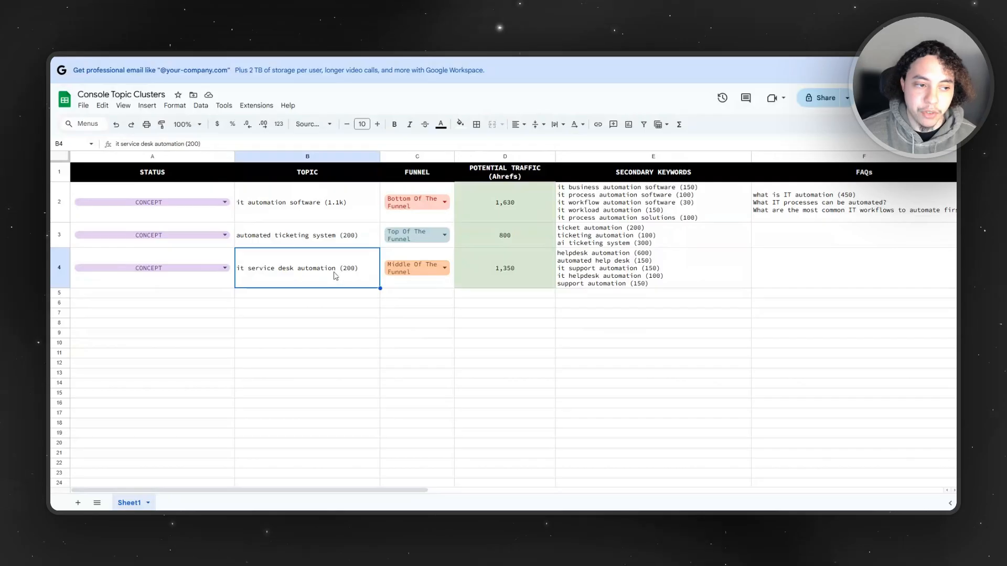
click(619, 278)
scroll(495, 422, right, 10)
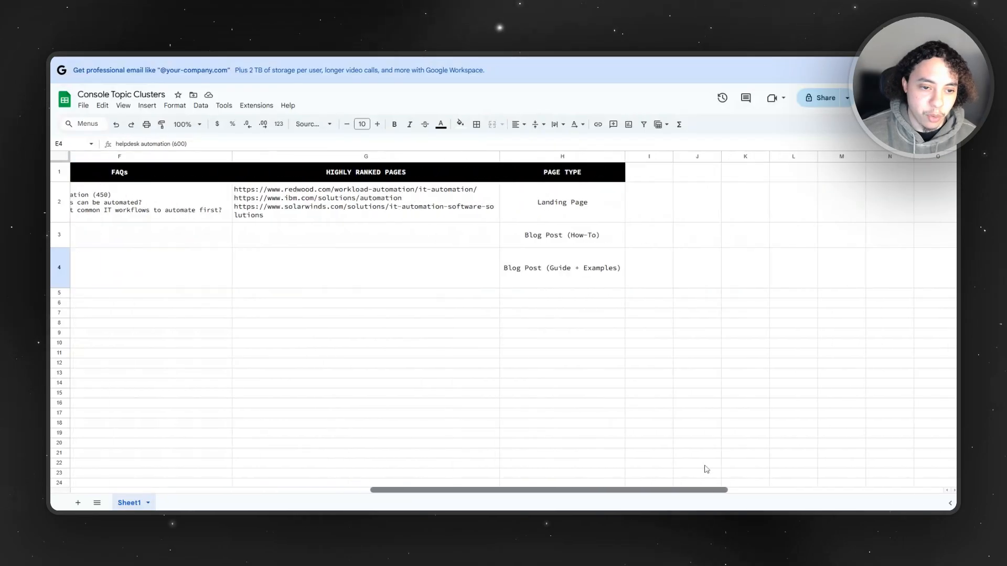
click(617, 287)
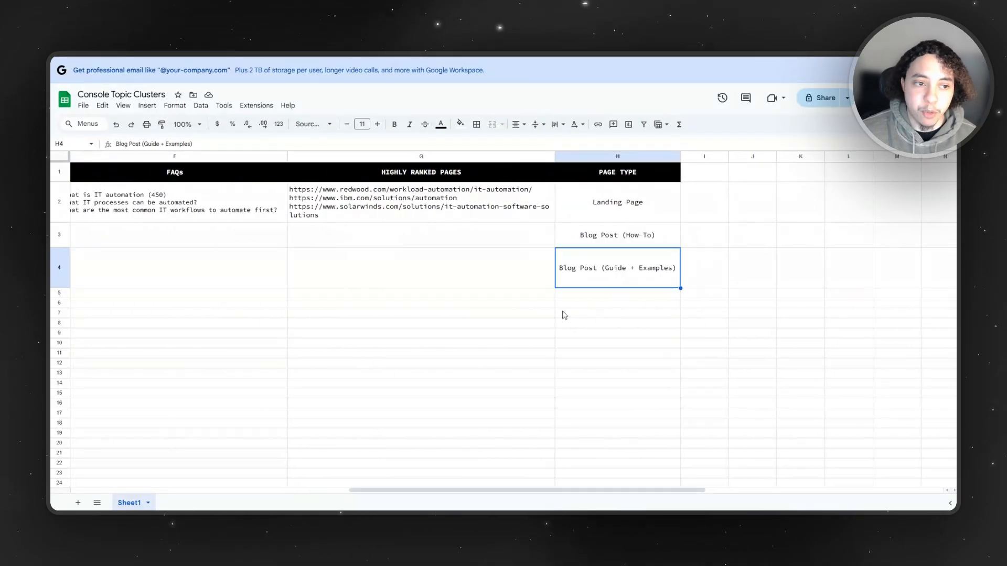
click(374, 208)
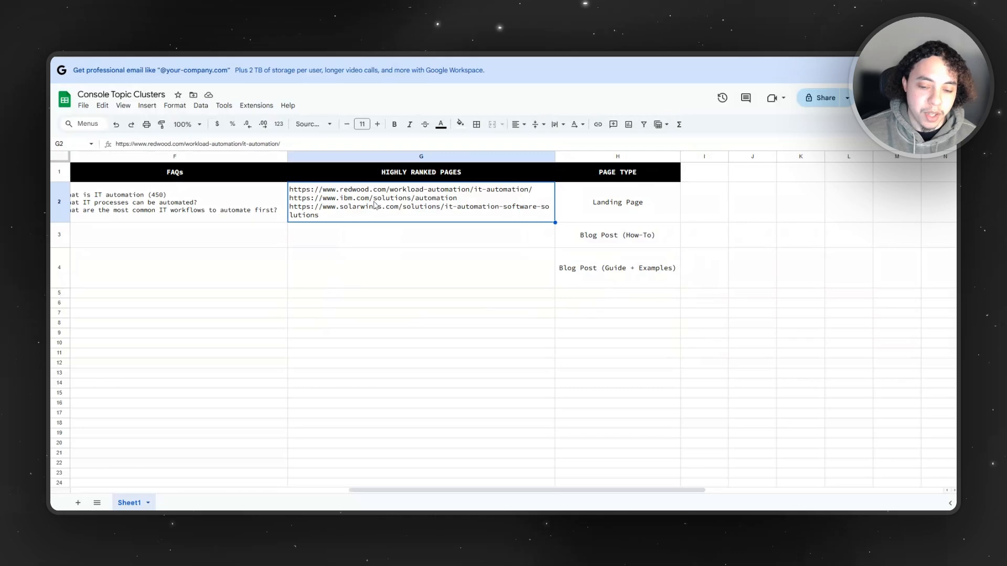